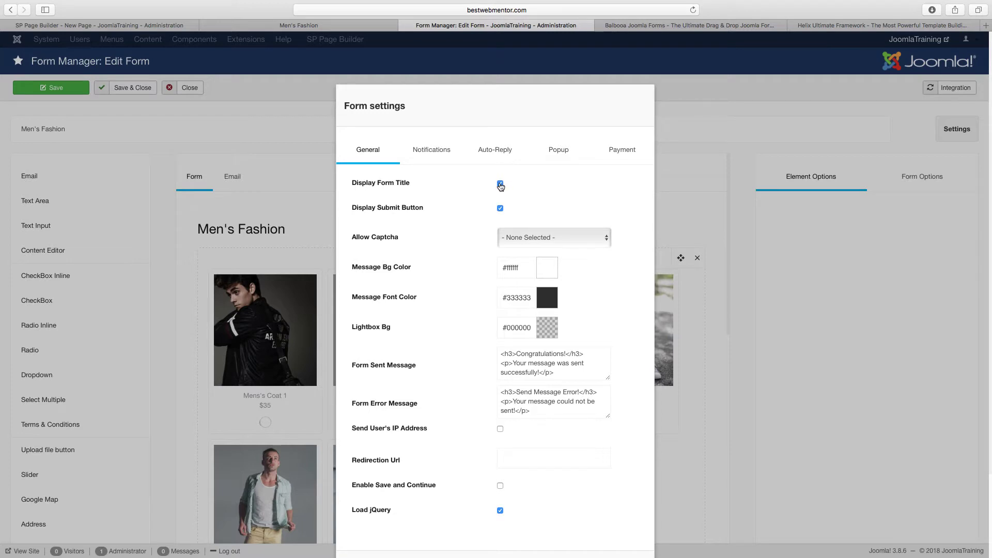
# - Turn off the form title display in the form settings and apply the change
pyautogui.scroll(-2, 500, 186)
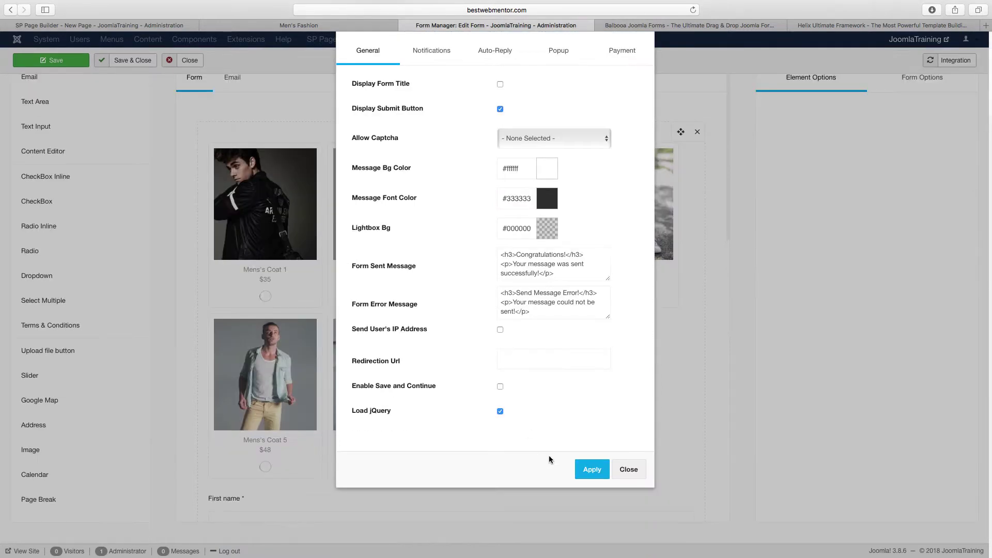
pyautogui.click(592, 470)
pyautogui.scroll(-5, 649, 369)
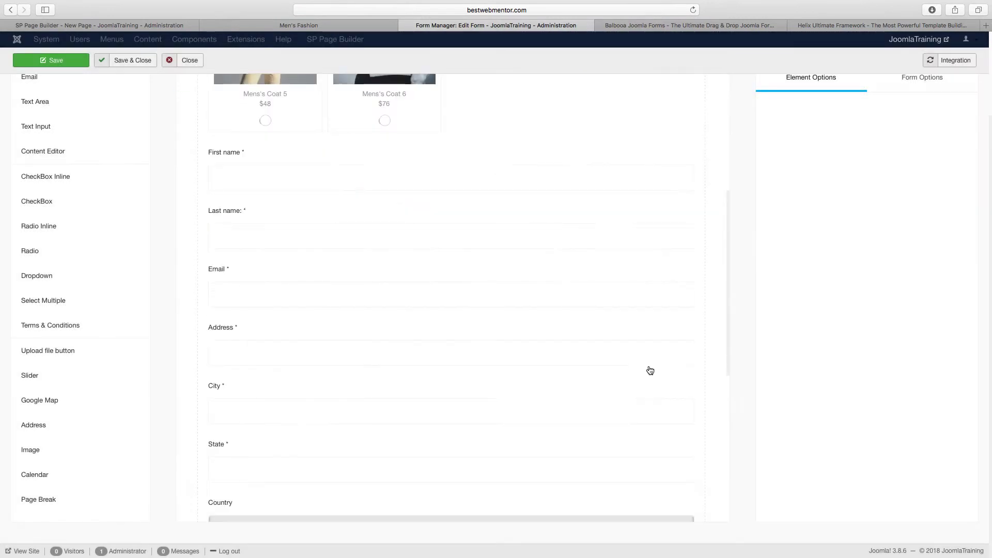
pyautogui.scroll(5, 647, 365)
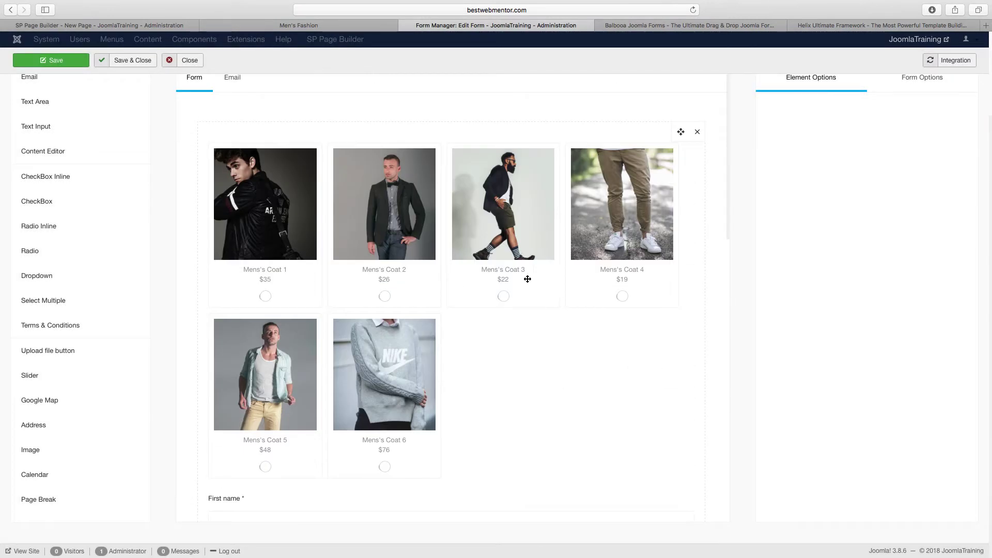
# - In the form options, set the font size of the form's inputs to 16 px
pyautogui.scroll(2, 920, 126)
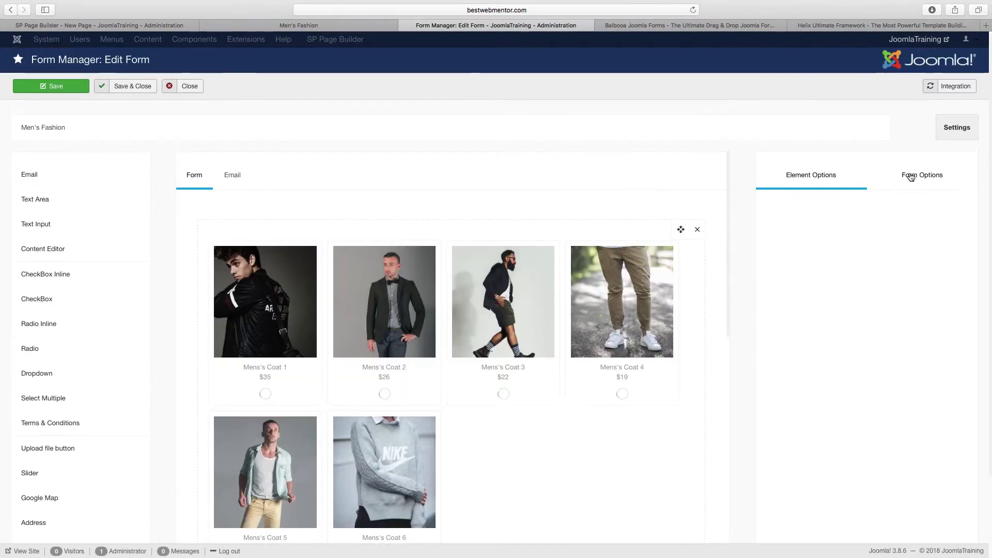
pyautogui.click(925, 178)
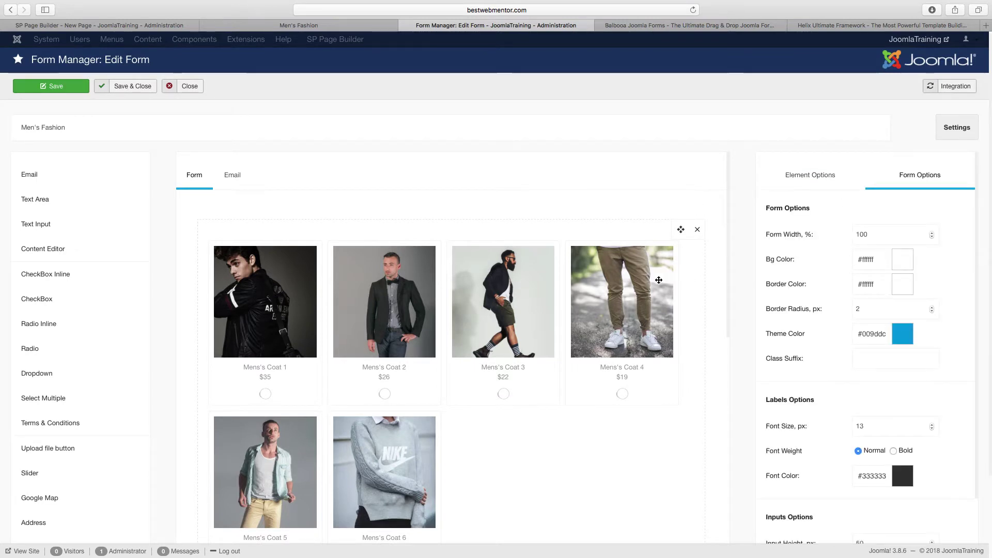
pyautogui.scroll(-5, 760, 315)
pyautogui.scroll(-2, 686, 288)
pyautogui.scroll(-2, 700, 328)
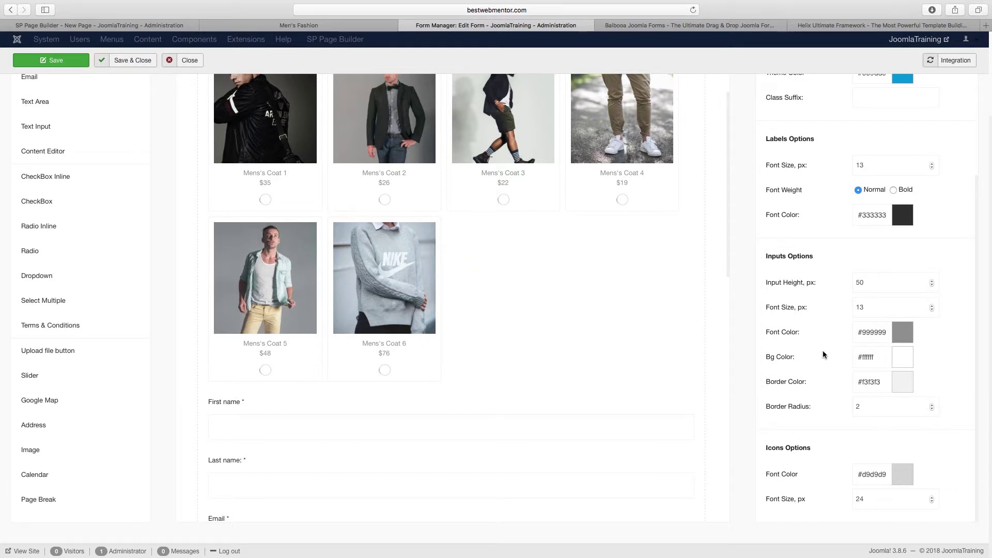
pyautogui.doubleClick(931, 305)
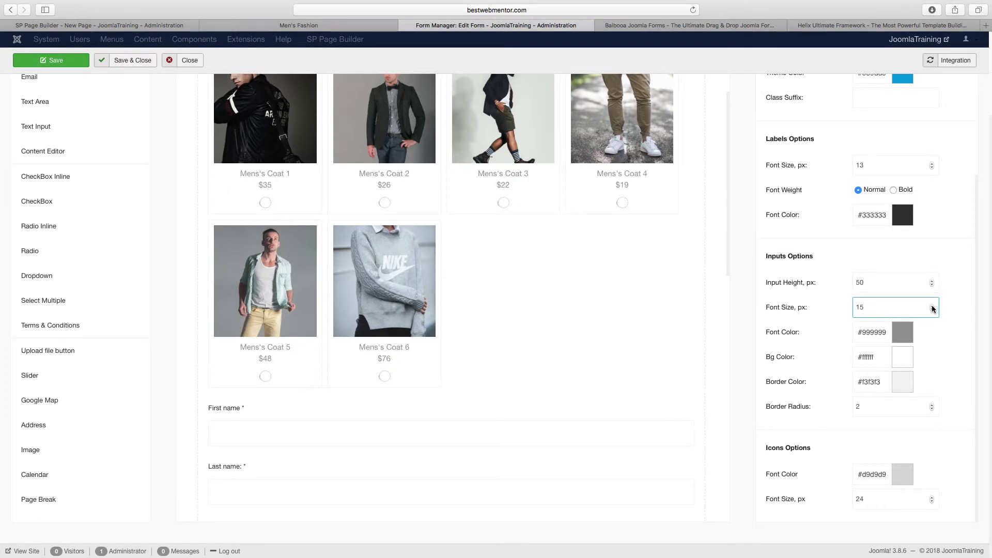
pyautogui.click(932, 306)
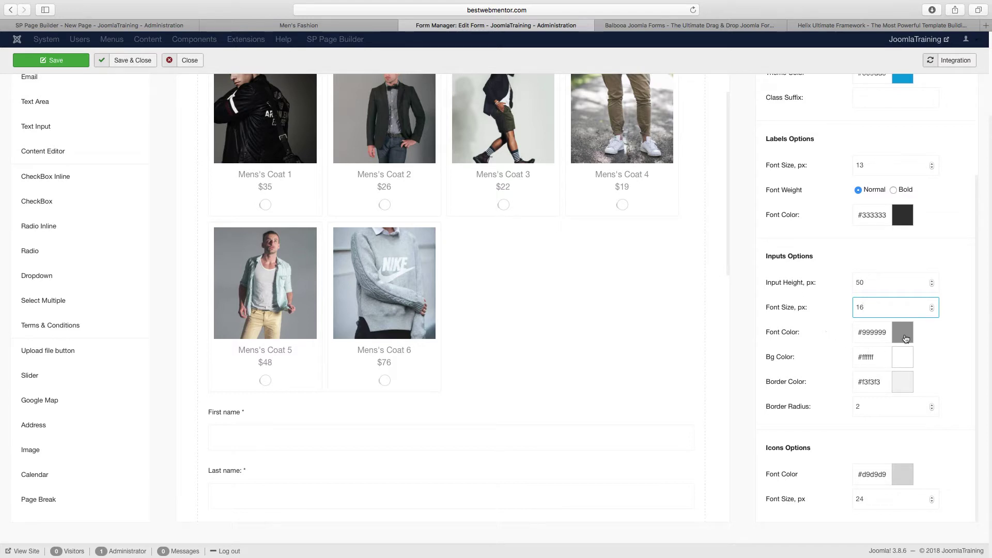
# - Set the inputs' font color to #000000 and their border color to #8c8c8c
pyautogui.click(877, 331)
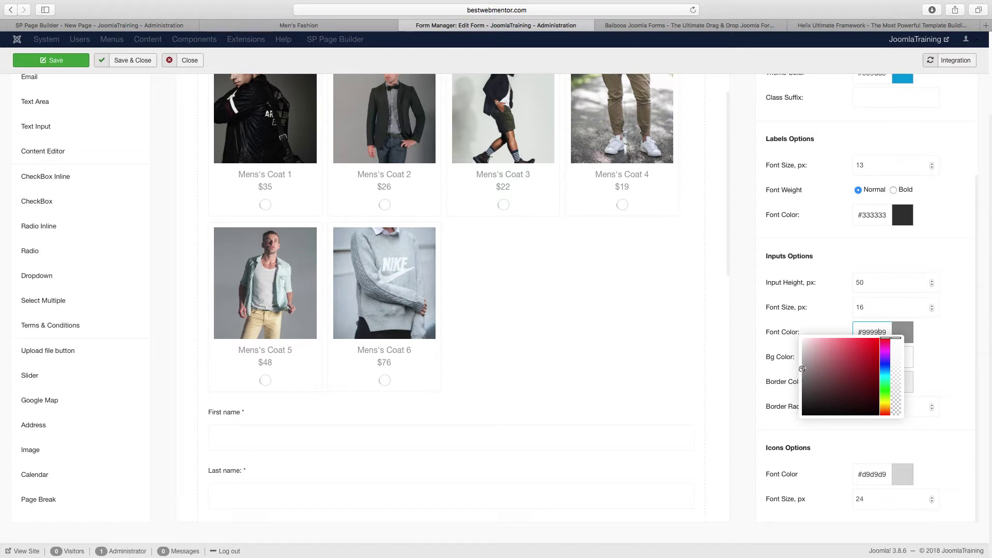
pyautogui.moveTo(802, 368)
pyautogui.mouseDown()
pyautogui.moveTo(812, 398)
pyautogui.moveTo(795, 400)
pyautogui.moveTo(795, 419)
pyautogui.mouseUp()
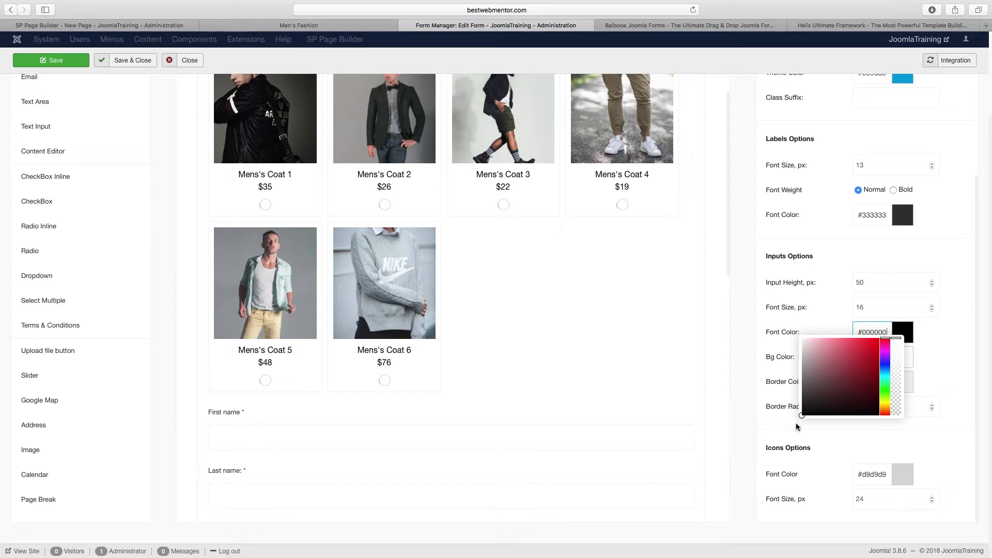
pyautogui.click(962, 340)
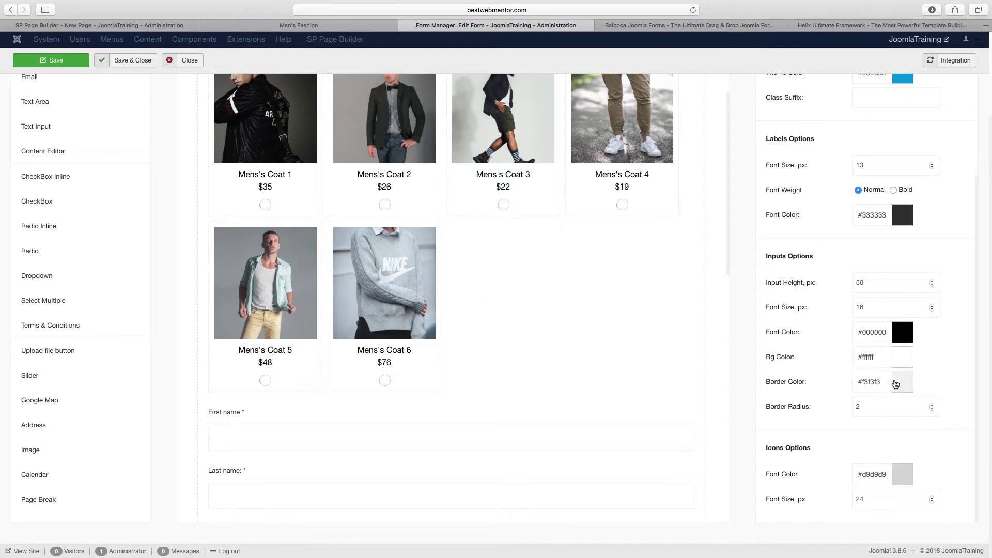
pyautogui.click(878, 381)
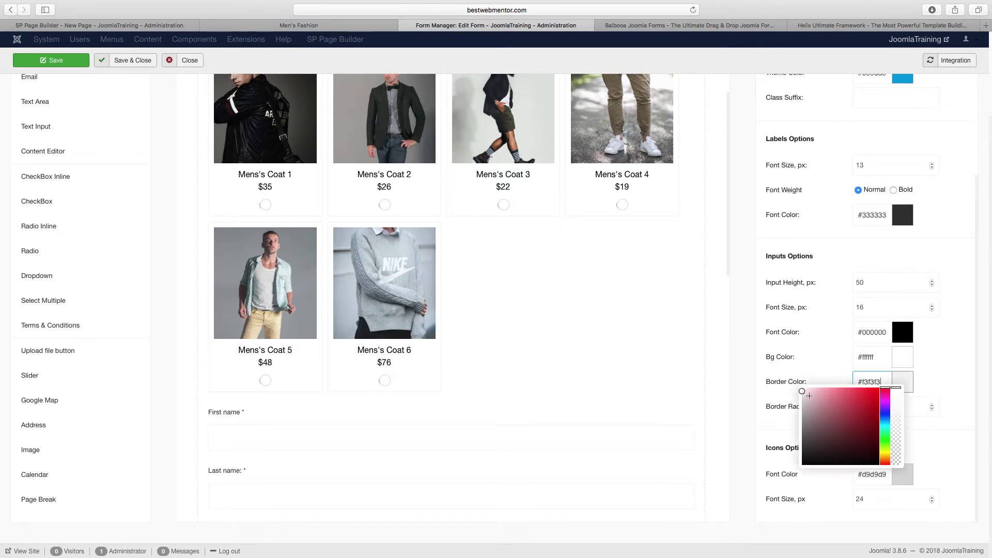
pyautogui.moveTo(801, 392); pyautogui.dragTo(796, 422)
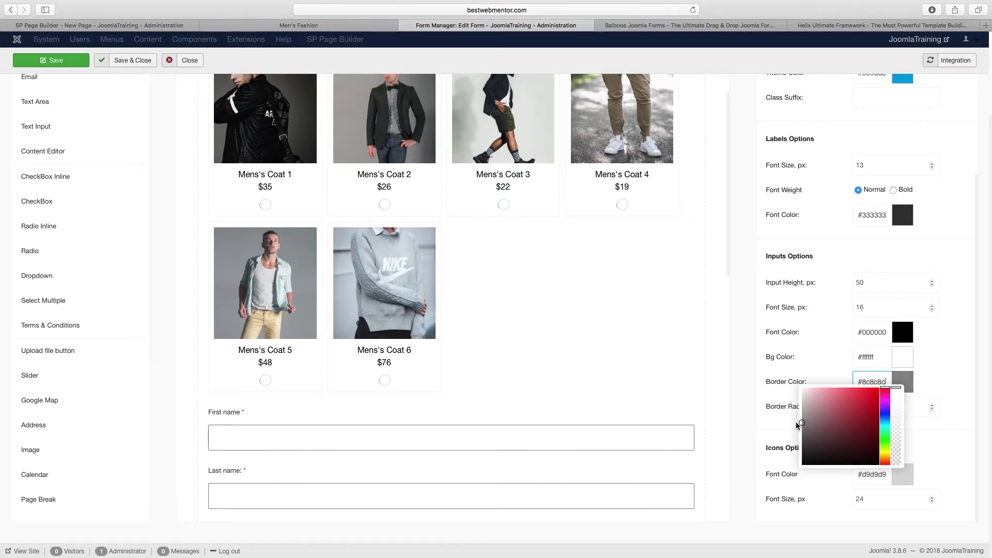
pyautogui.click(941, 375)
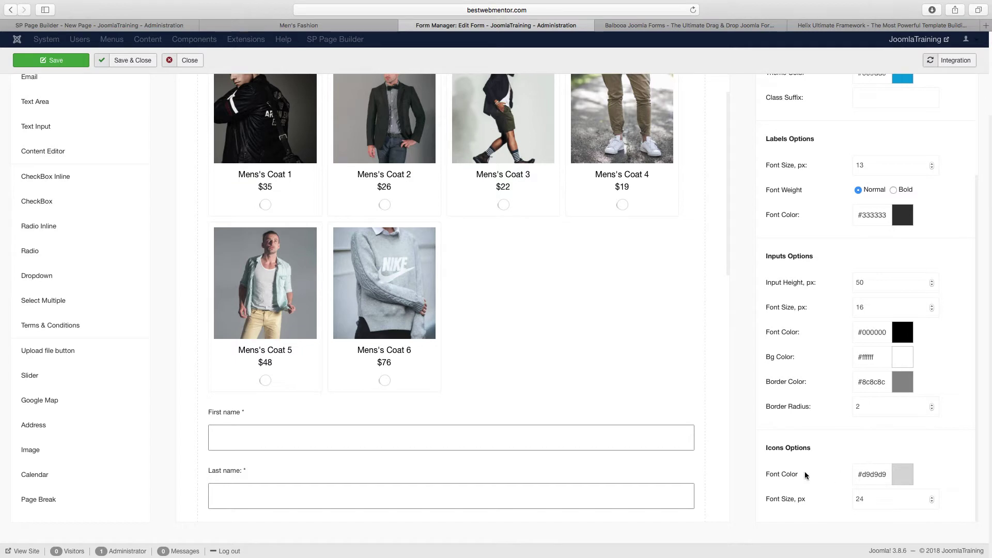
# - Review the restyled form down to its submit area, and save and close it
pyautogui.scroll(5, 885, 329)
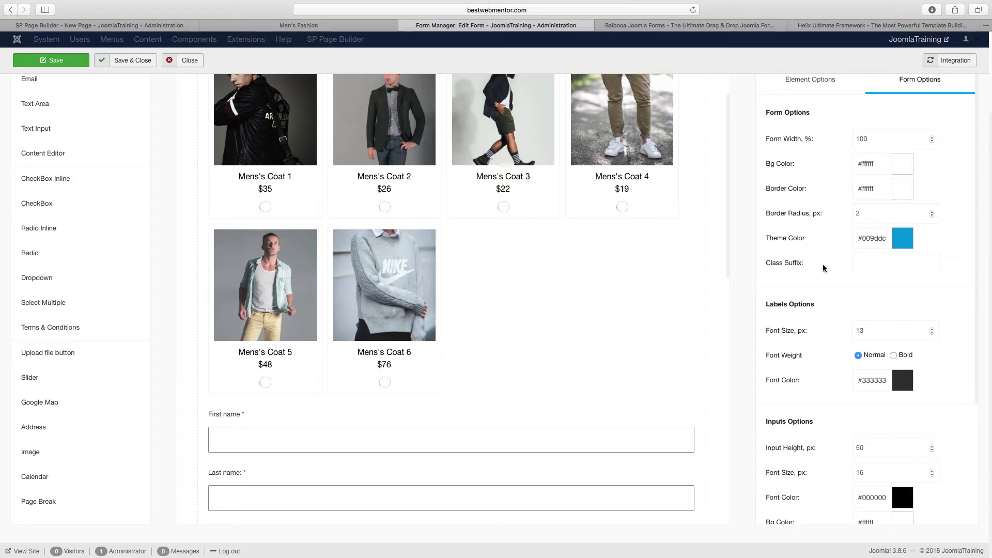
pyautogui.scroll(1, 823, 268)
pyautogui.scroll(1, 820, 236)
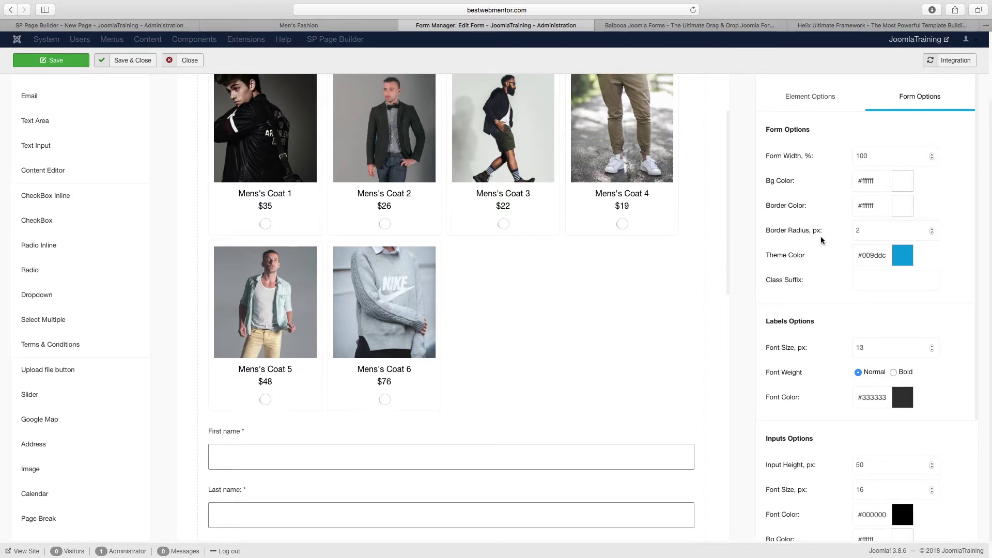
pyautogui.scroll(-4, 805, 295)
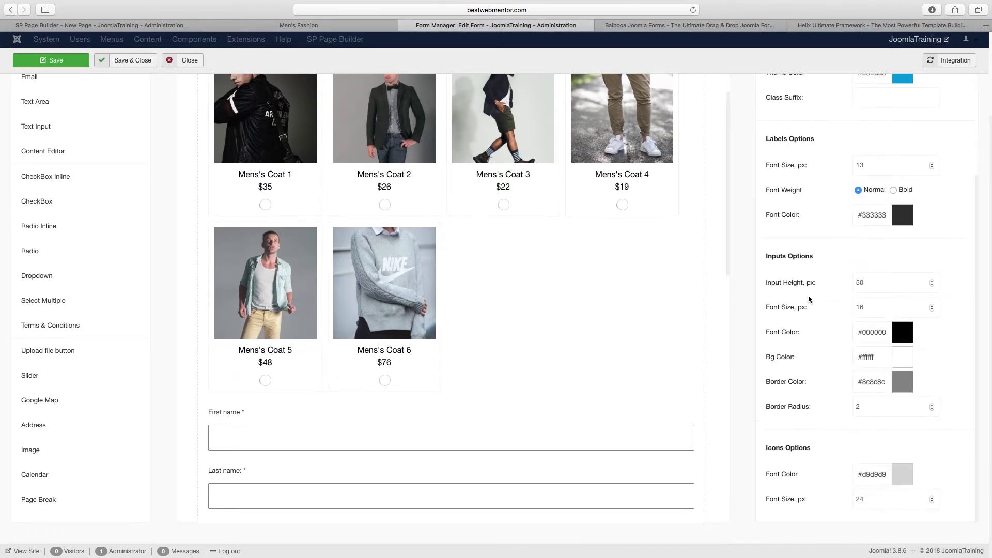
pyautogui.scroll(-3, 533, 297)
pyautogui.scroll(-8, 533, 296)
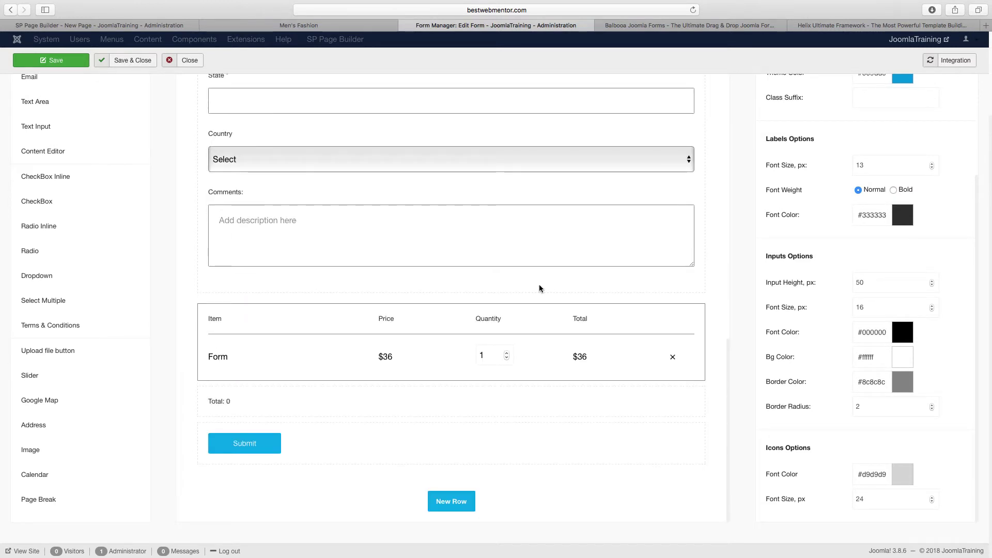
pyautogui.scroll(12, 554, 287)
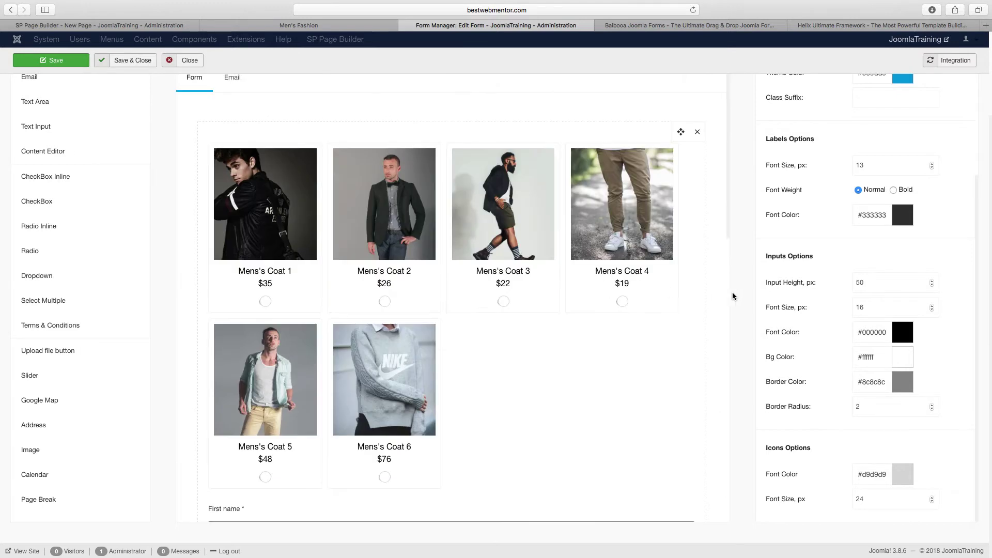
pyautogui.scroll(6, 783, 297)
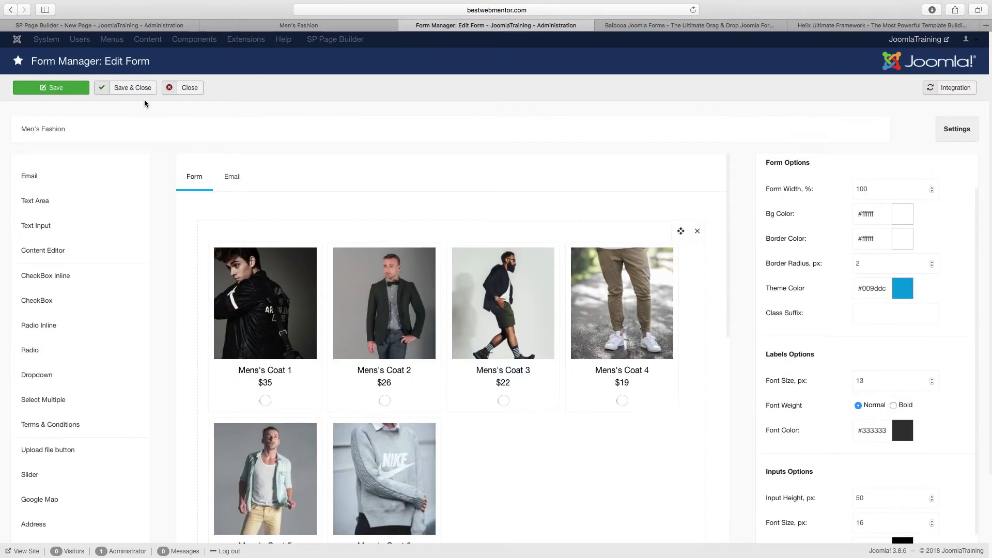
pyautogui.click(135, 91)
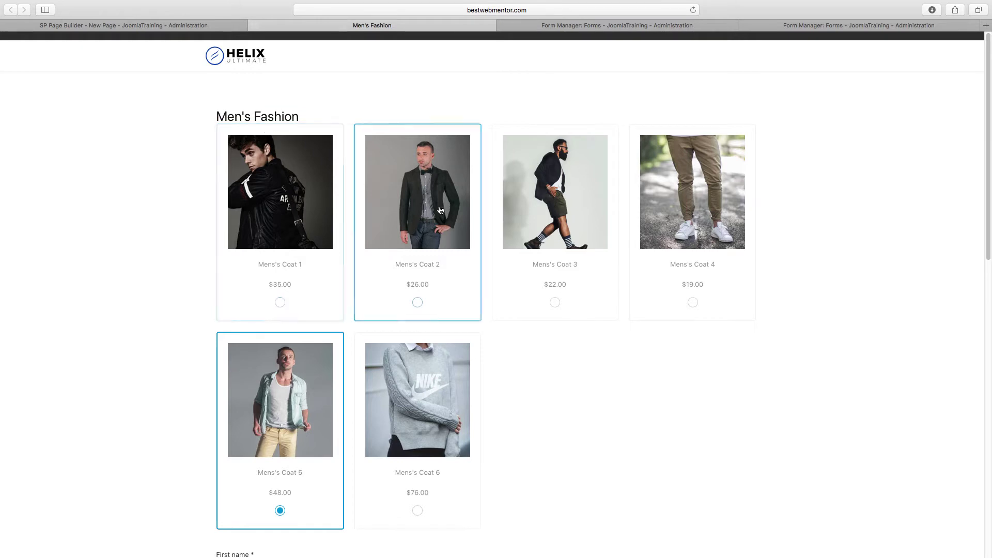
# - Reload the published Men's Fashion page and examine its product choices, input fields and cart area
pyautogui.scroll(-10, 460, 217)
pyautogui.scroll(7, 412, 175)
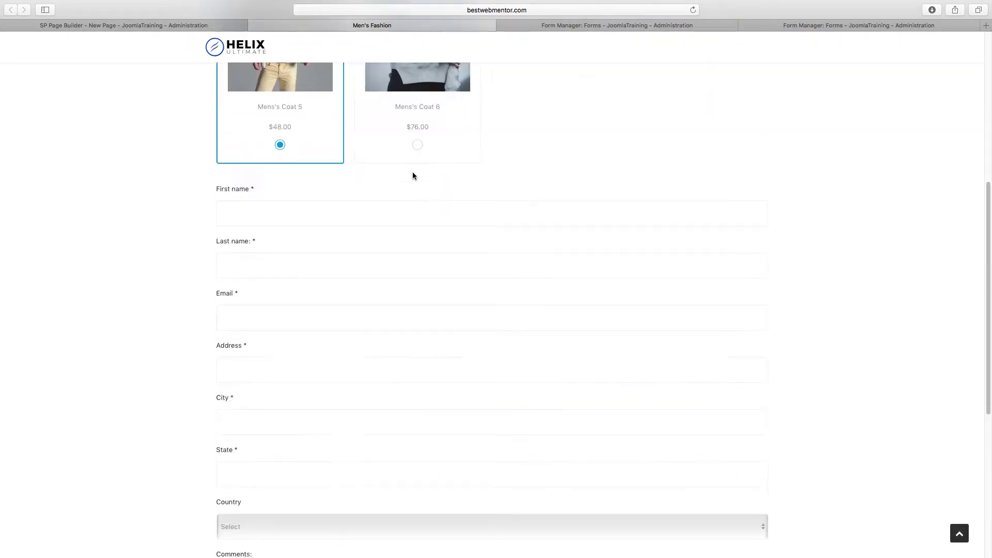
pyautogui.click(693, 10)
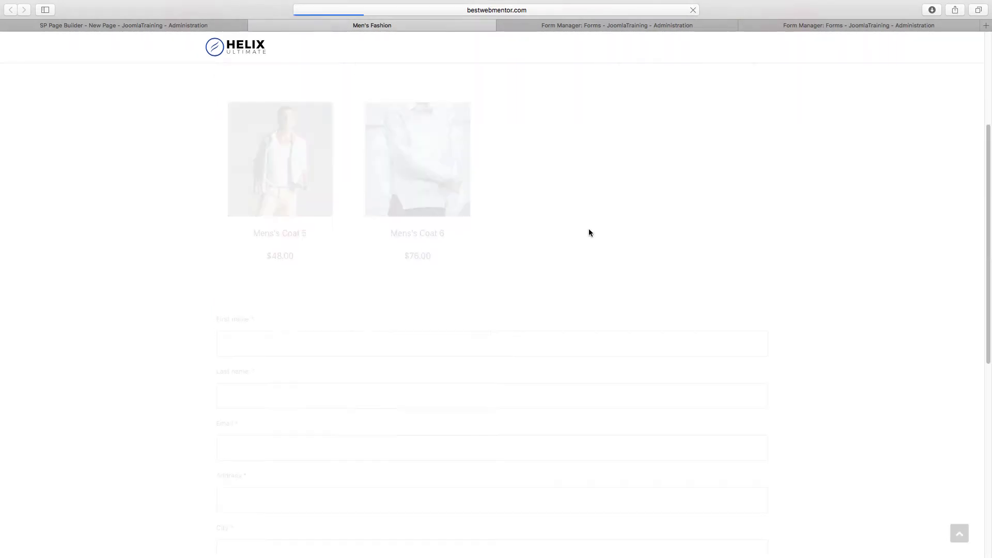
pyautogui.scroll(6, 507, 222)
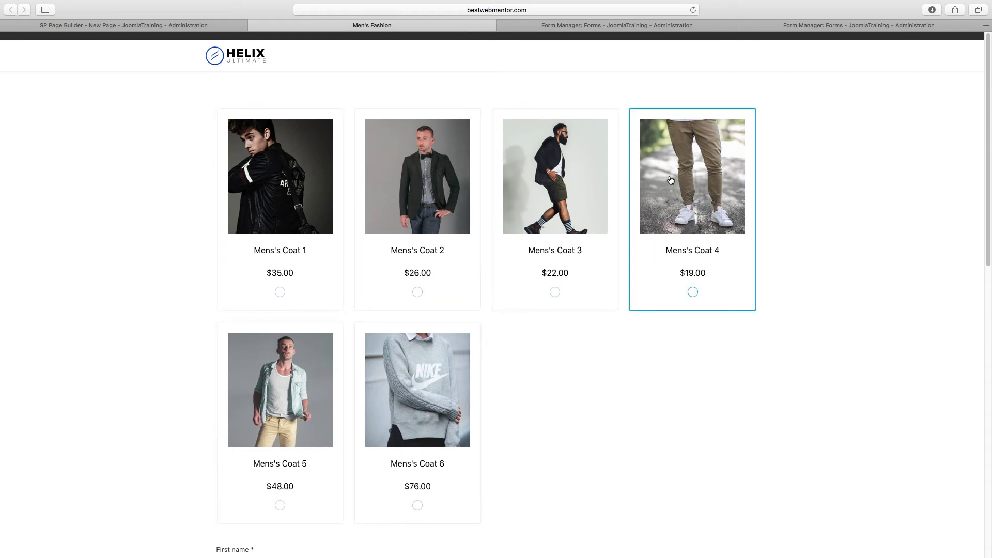
pyautogui.scroll(-12, 719, 248)
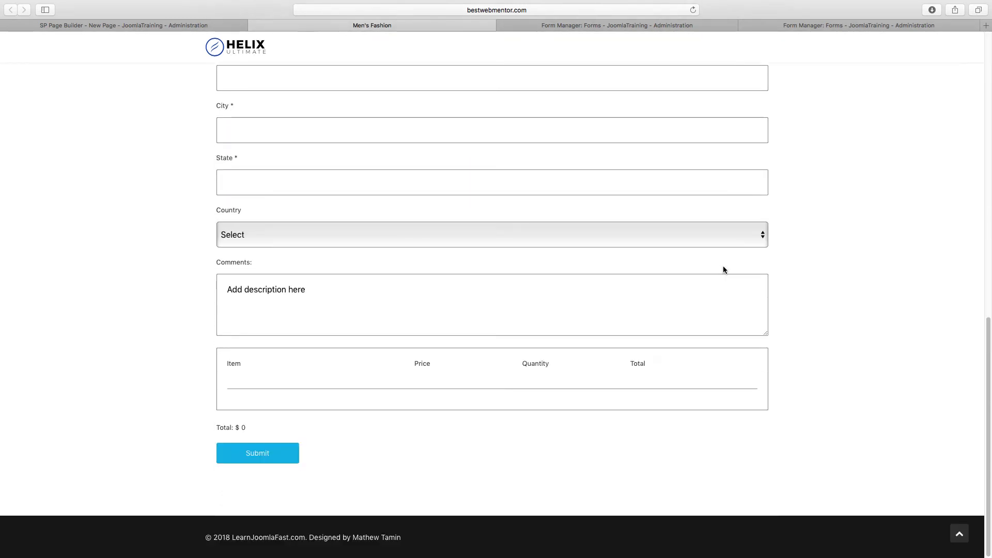
pyautogui.scroll(10, 729, 266)
pyautogui.scroll(3, 736, 272)
pyautogui.click(146, 26)
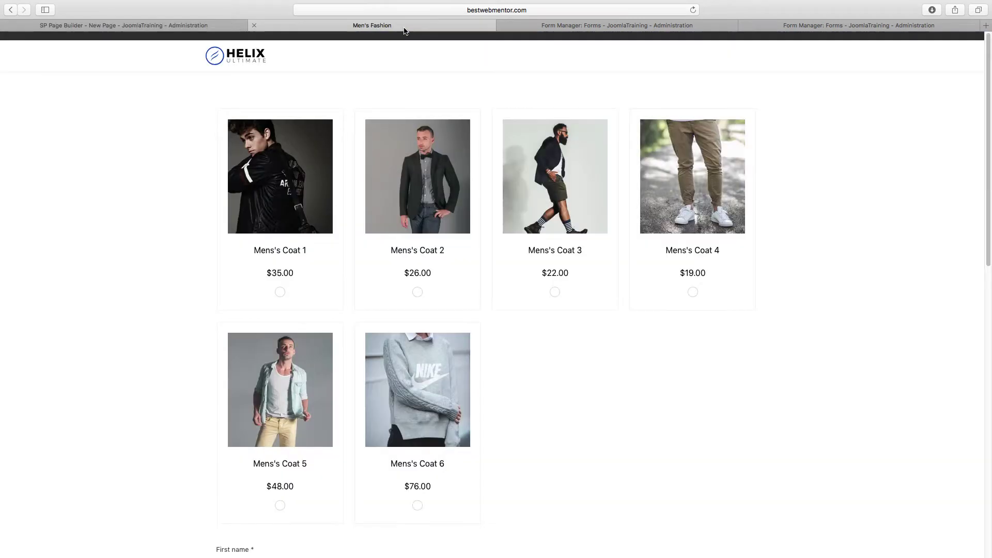
pyautogui.click(405, 26)
# - On the Men's Fashion page in SP Page Builder, add a single-column row and move it above the Text Block row
pyautogui.click(158, 26)
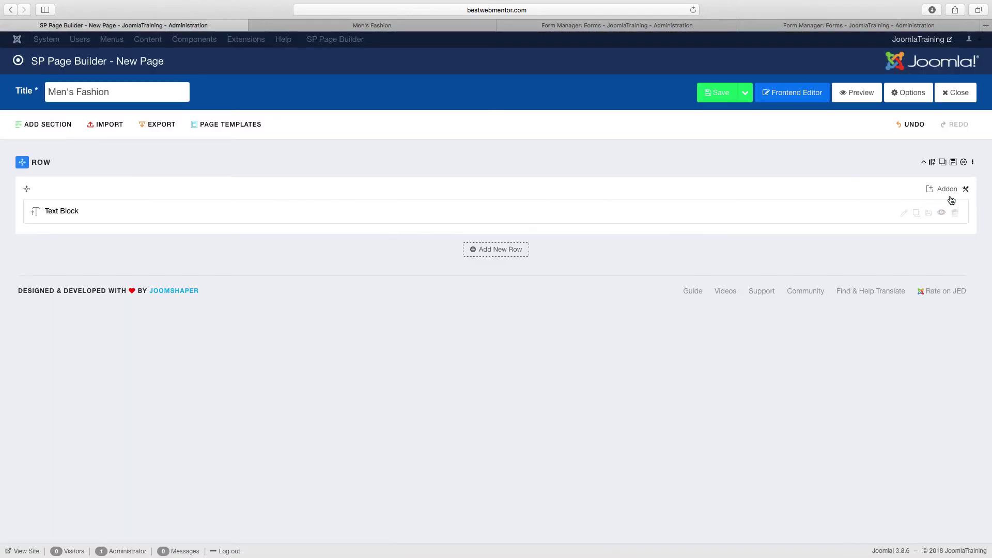
pyautogui.click(497, 252)
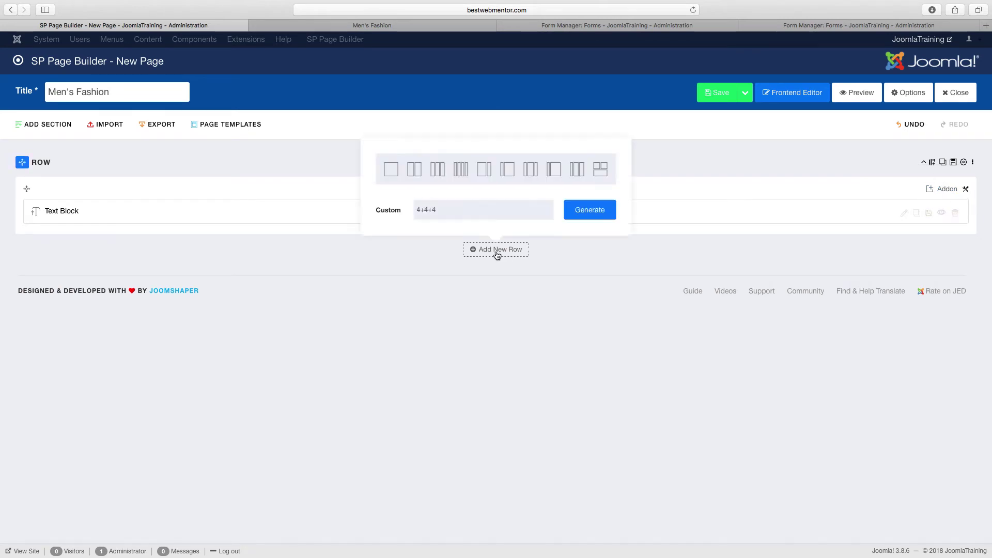
pyautogui.click(391, 170)
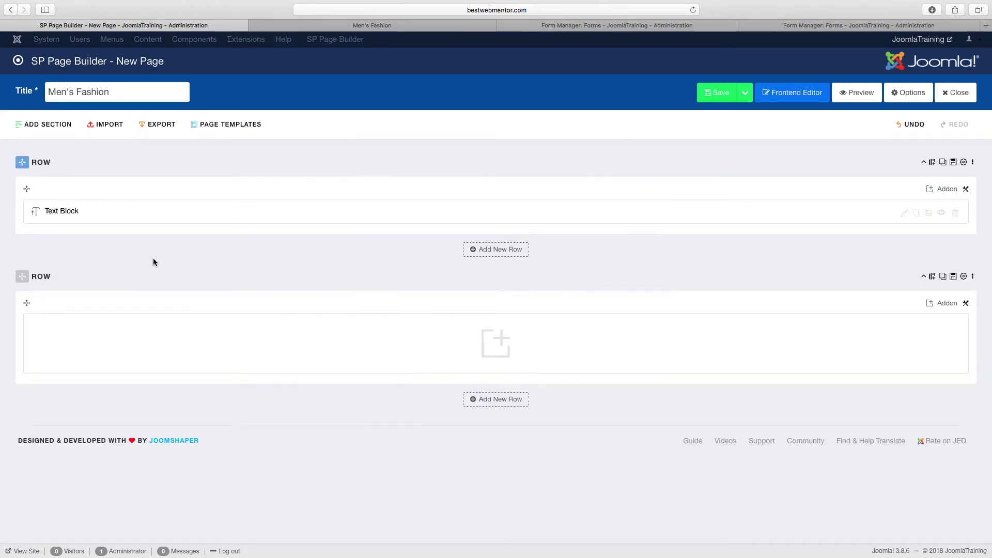
pyautogui.moveTo(22, 276); pyautogui.dragTo(26, 165)
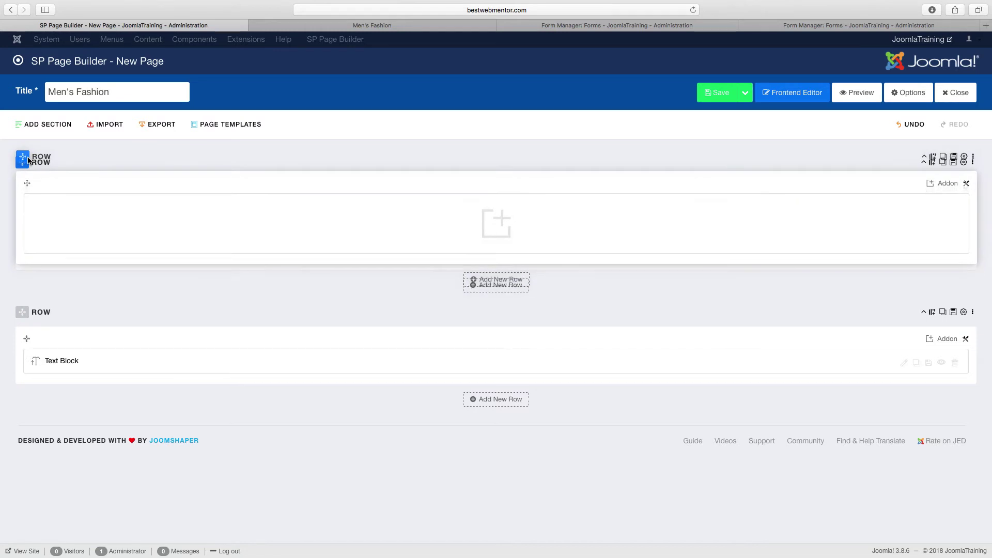
# - In the empty top row's options, enter Men's Fashion as both the admin label and the section title
pyautogui.click(964, 164)
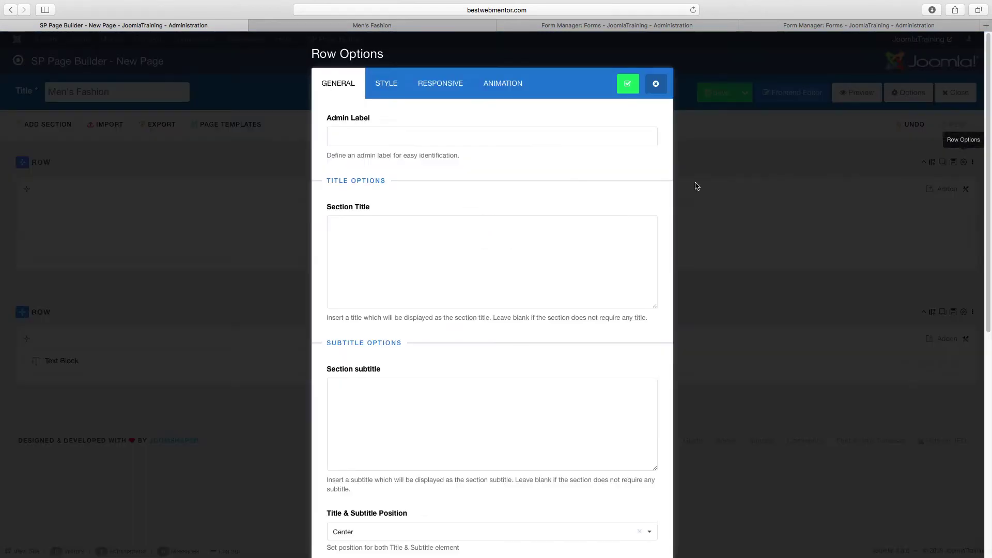
pyautogui.click(433, 138)
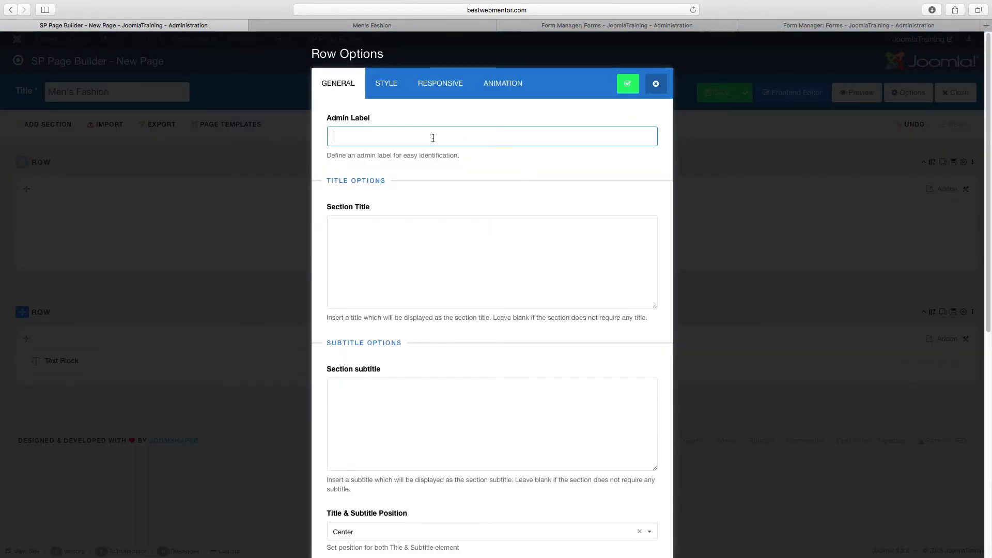
pyautogui.write("Men's Fashion")
pyautogui.click(405, 223)
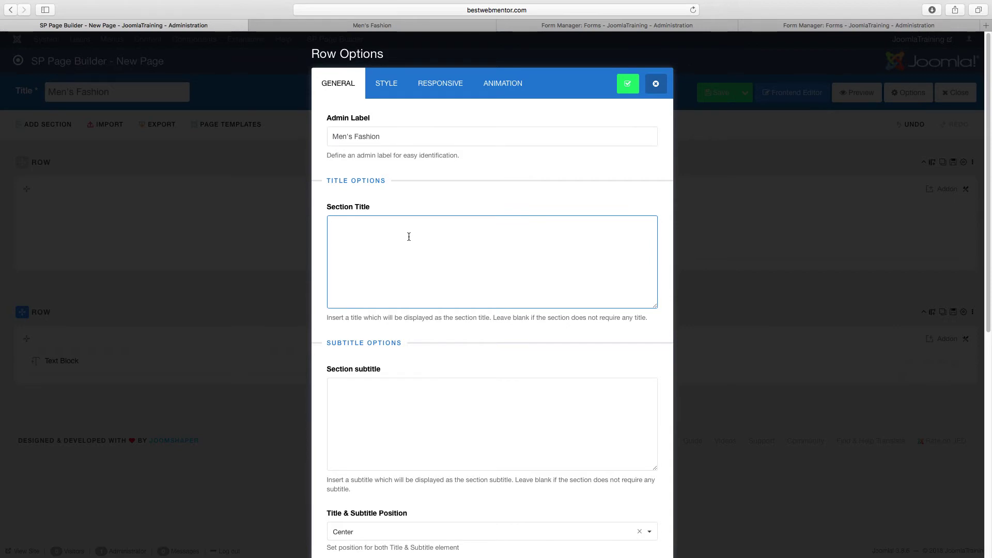
pyautogui.write("Men's")
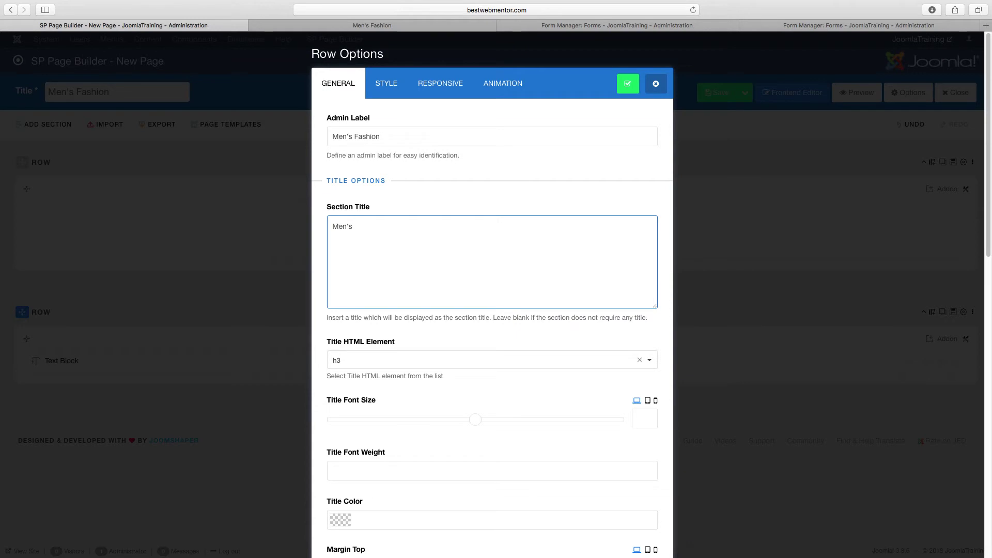
pyautogui.write(' Fashion')
# - Set the row's title HTML element to h1
pyautogui.scroll(-5, 455, 250)
pyautogui.click(400, 148)
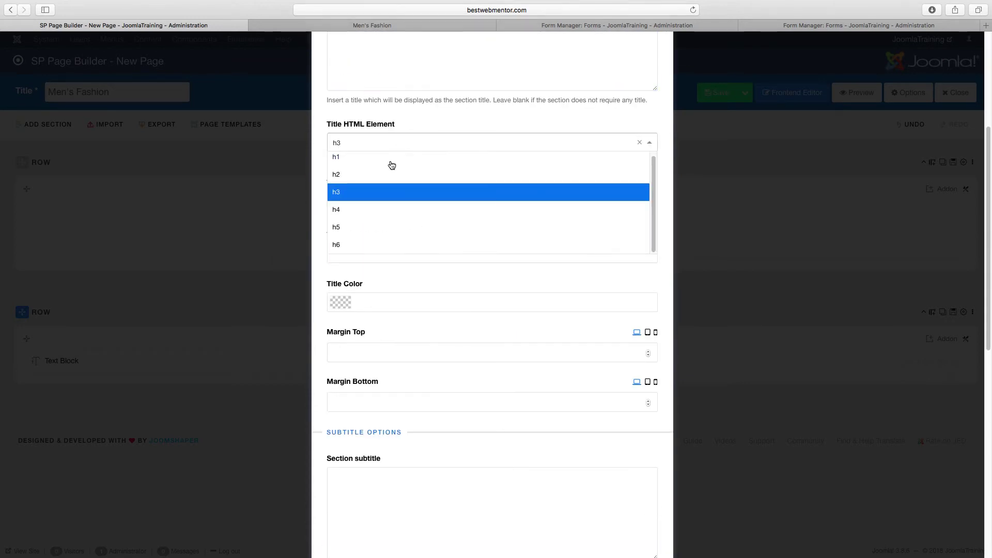
pyautogui.click(390, 158)
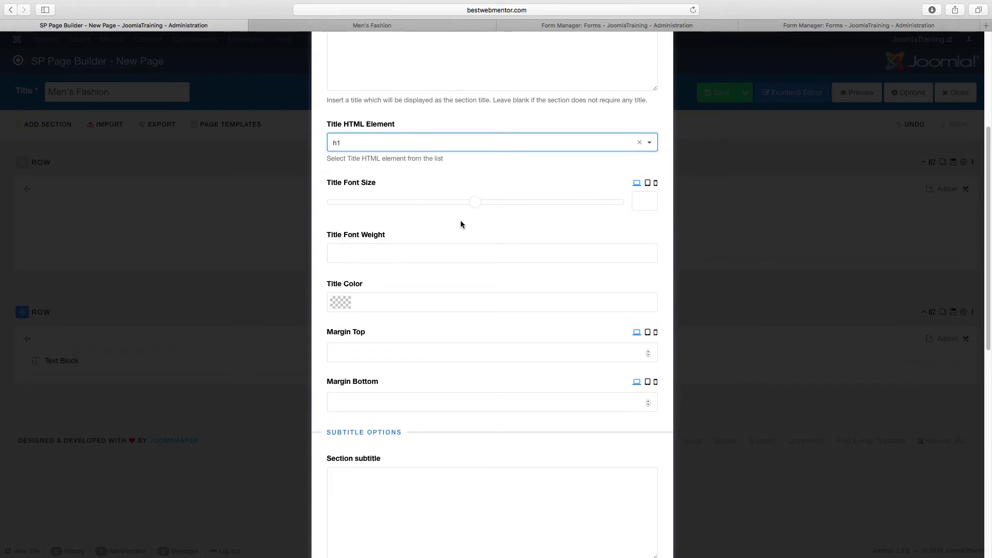
# - Enter "The best men's fashion in the world" as the row's section subtitle
pyautogui.scroll(-2, 461, 222)
pyautogui.scroll(-2, 418, 217)
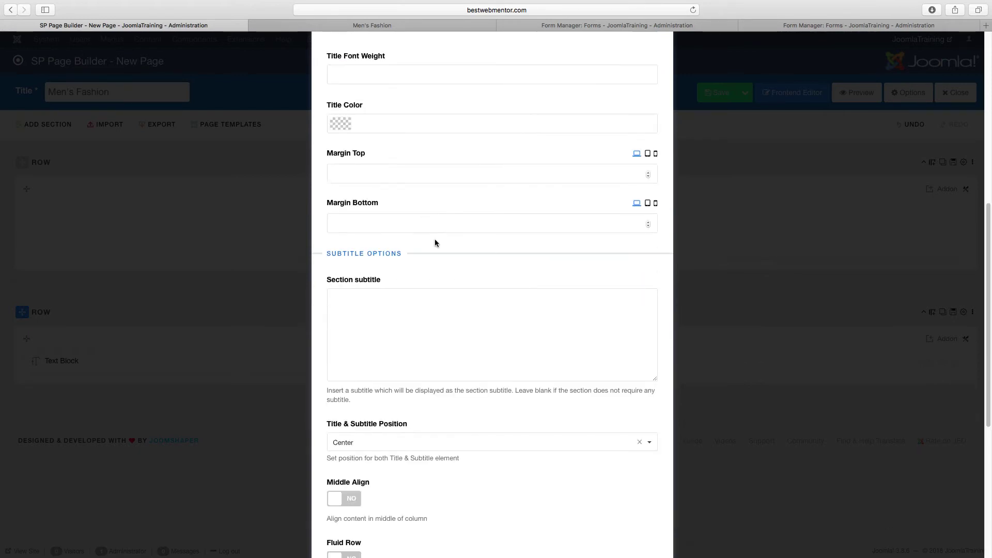
pyautogui.click(490, 322)
pyautogui.write('The')
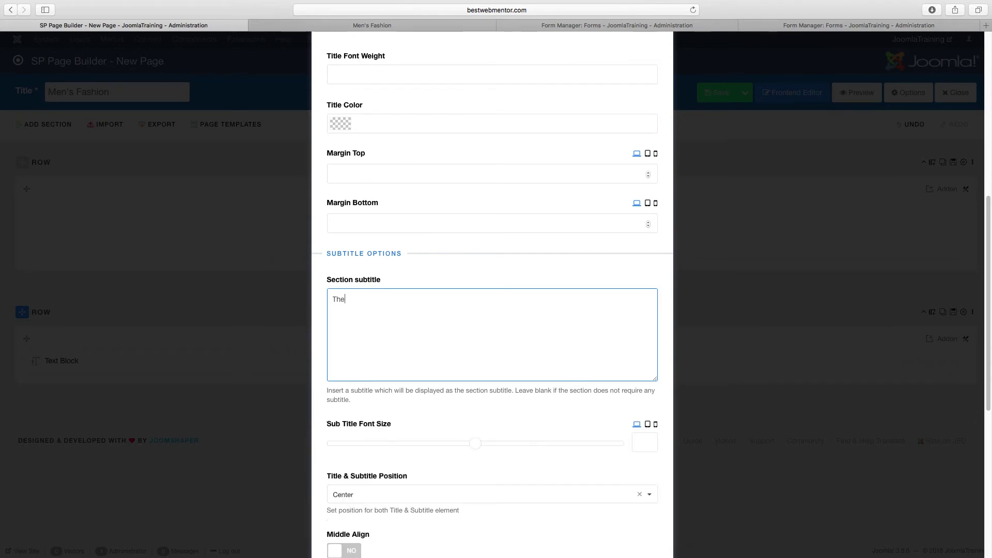
pyautogui.write(" best men's fashion in the world")
pyautogui.scroll(-3, 490, 374)
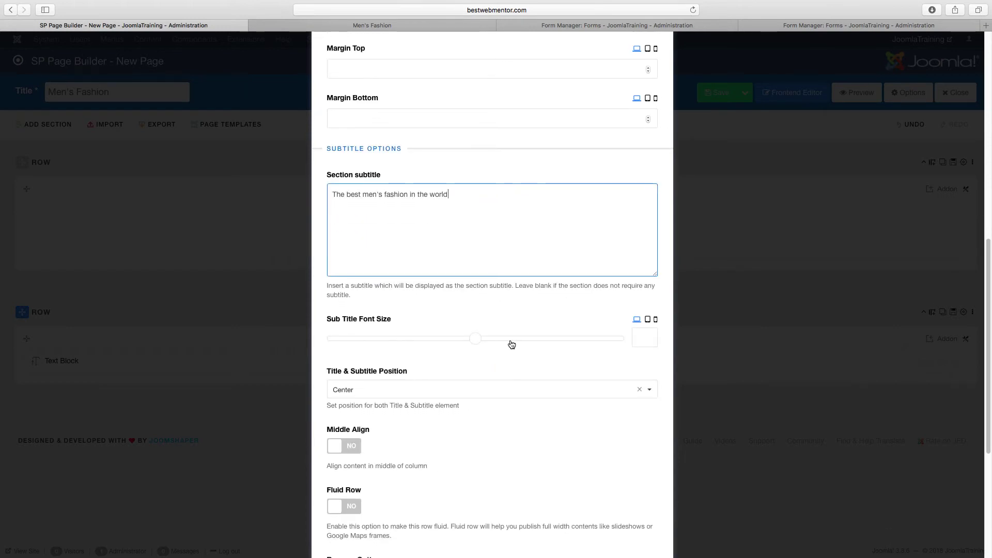
pyautogui.scroll(-10, 510, 344)
pyautogui.scroll(15, 510, 344)
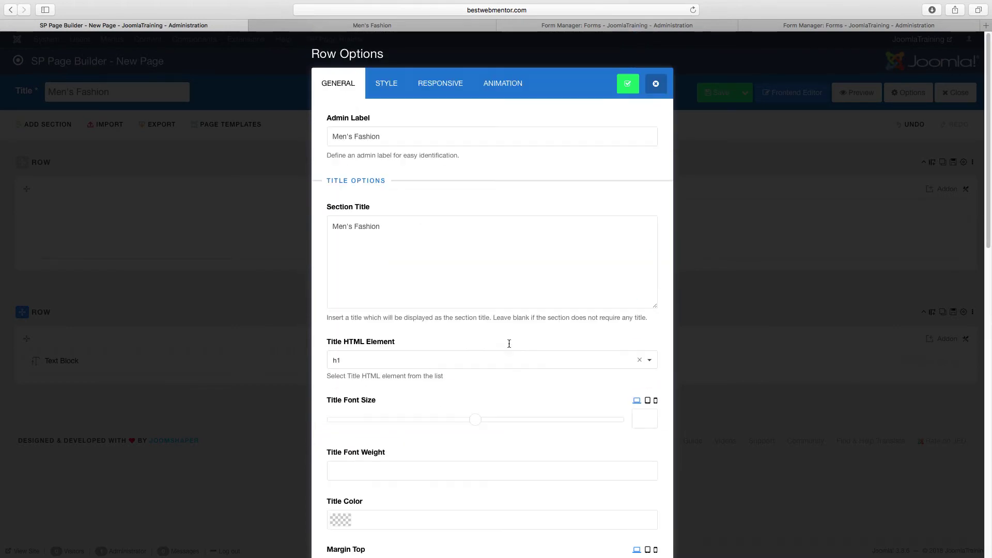
# - In the row's style settings, set the text color to #ffffff
pyautogui.click(394, 84)
pyautogui.click(391, 283)
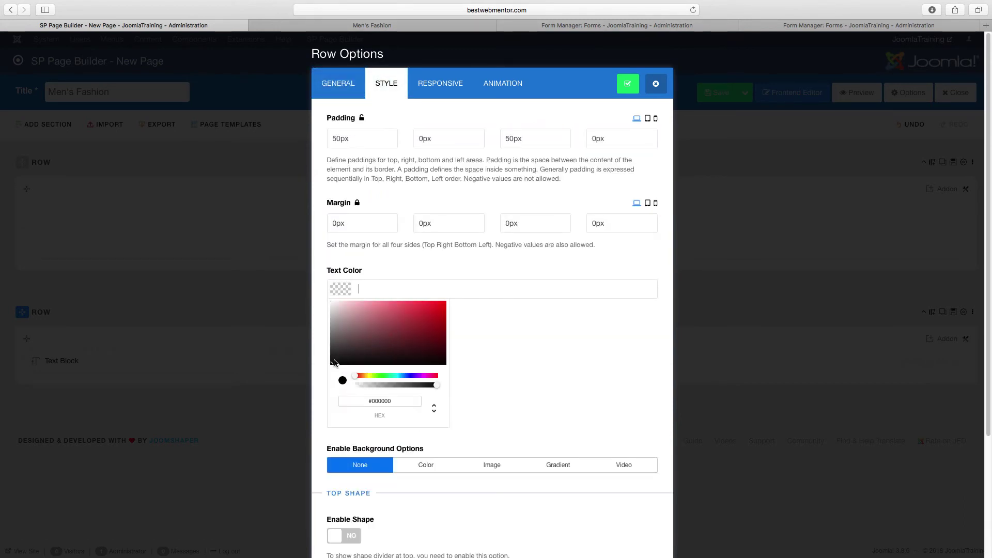
pyautogui.write('#d2d2d2')
pyautogui.moveTo(321, 311); pyautogui.dragTo(312, 285)
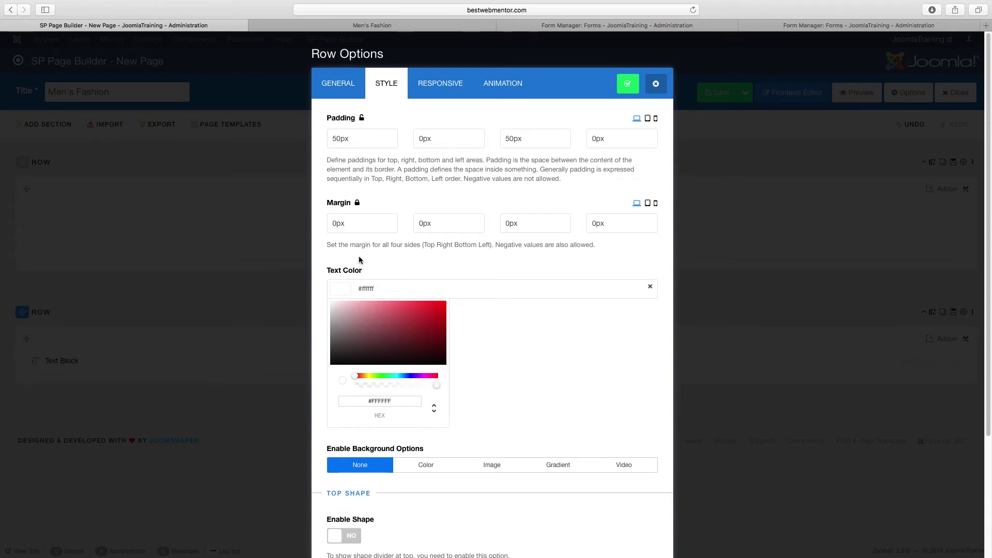
pyautogui.click(389, 257)
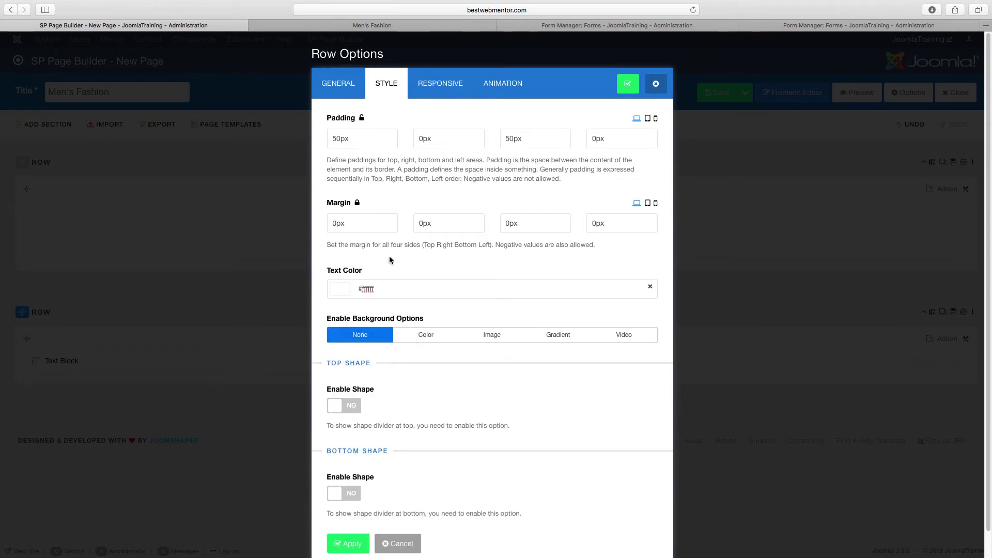
# - Give the row a linear gradient background from #00c6fb to #005bea
pyautogui.scroll(-1, 411, 265)
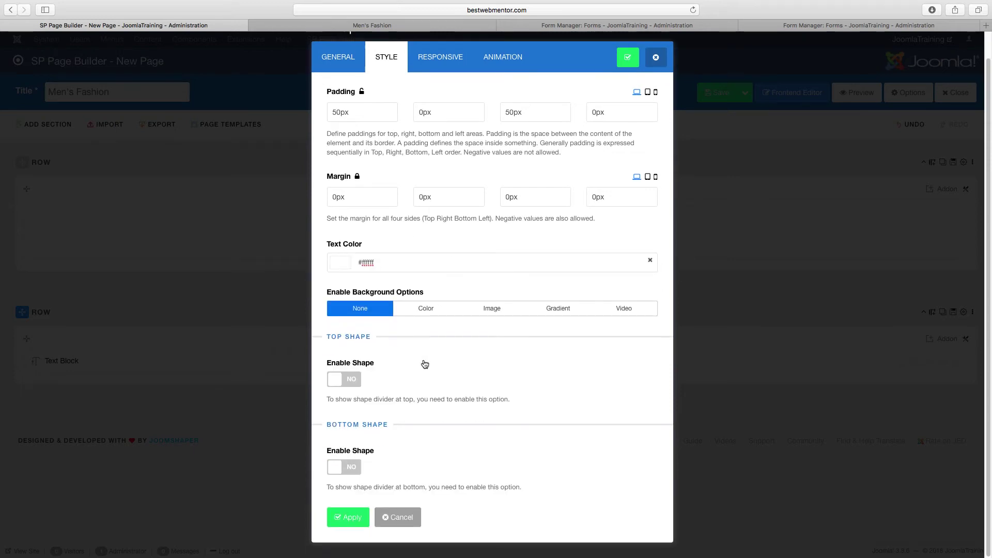
pyautogui.click(555, 309)
pyautogui.scroll(-5, 478, 329)
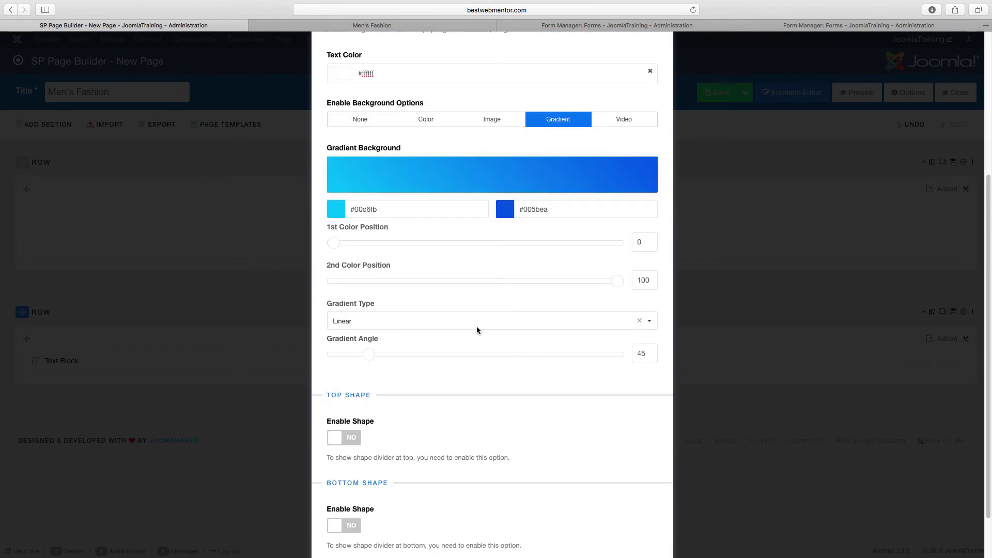
pyautogui.scroll(1, 476, 327)
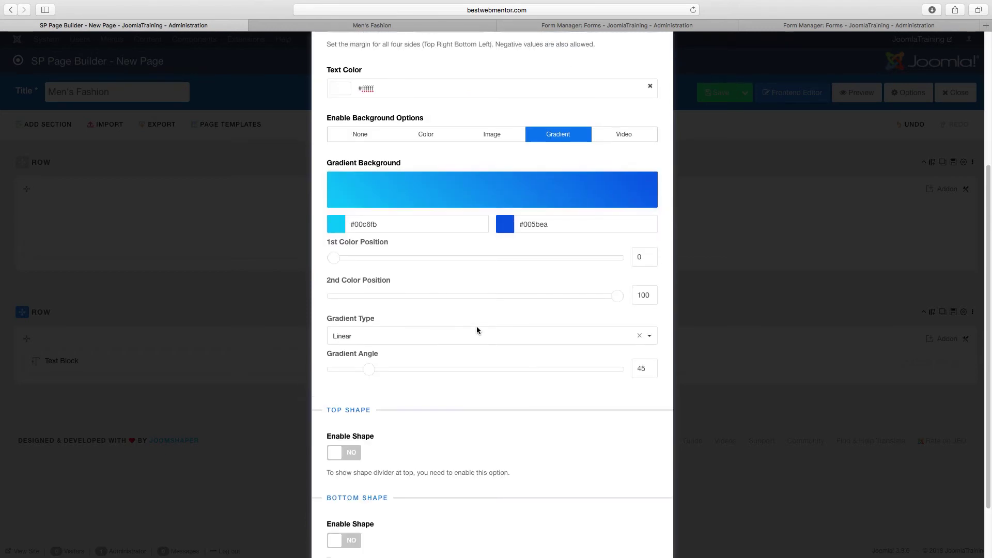
pyautogui.click(429, 225)
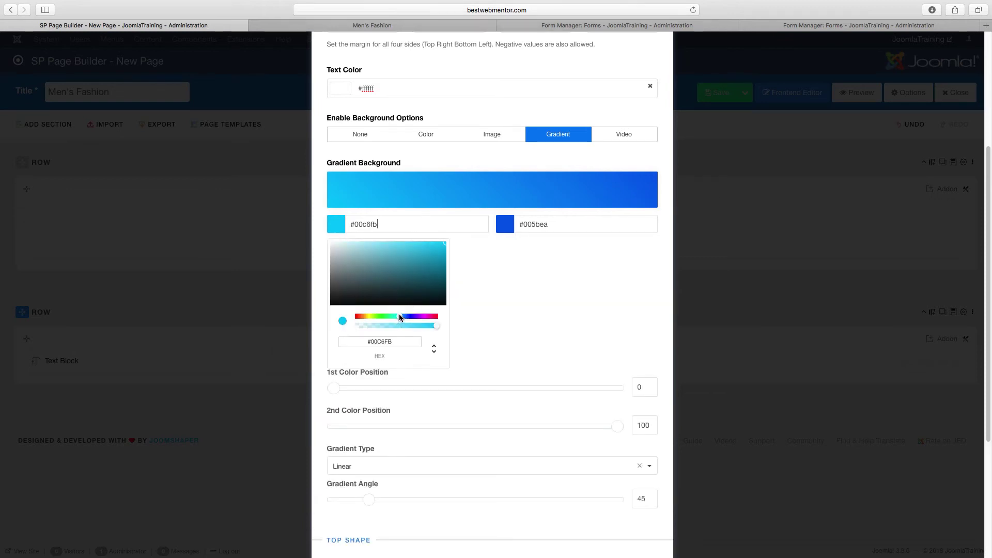
pyautogui.click(516, 289)
pyautogui.scroll(-3, 449, 315)
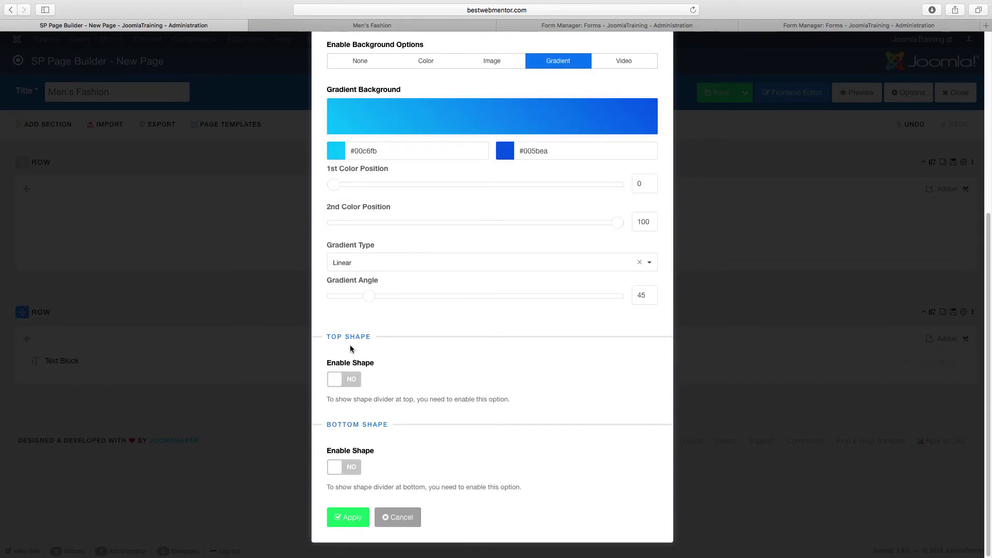
# - Enable the row's top shape and choose Single Wave for it
pyautogui.click(354, 380)
pyautogui.scroll(-10, 417, 368)
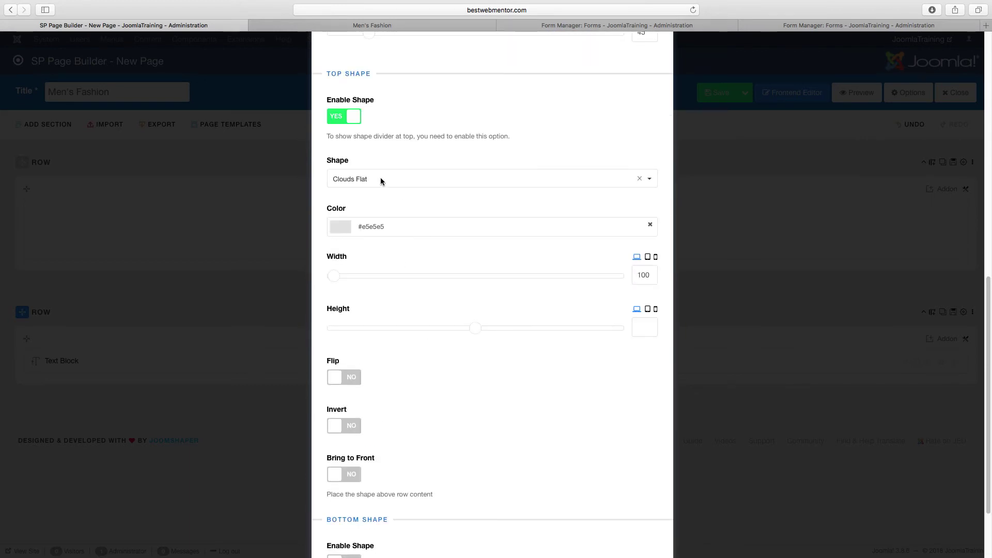
pyautogui.click(386, 178)
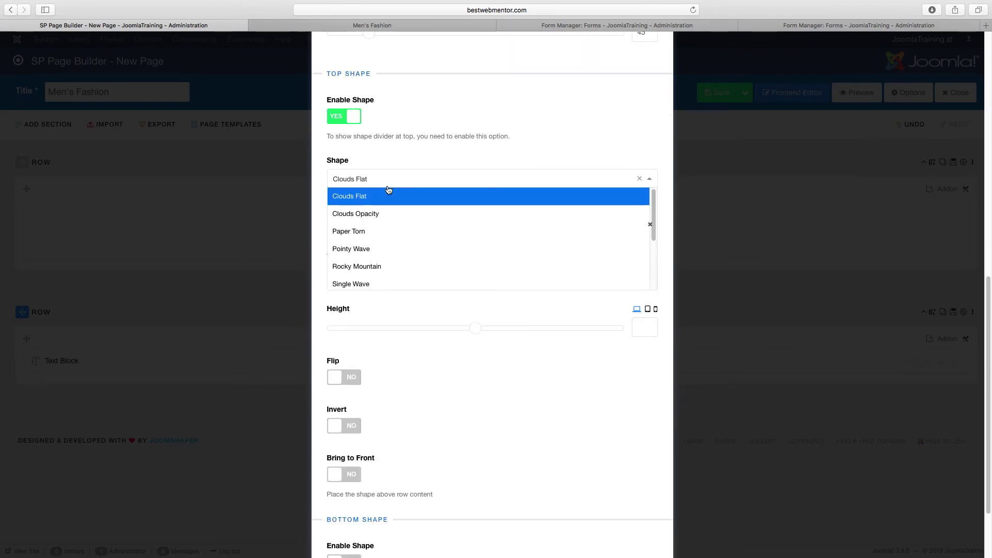
pyautogui.click(370, 285)
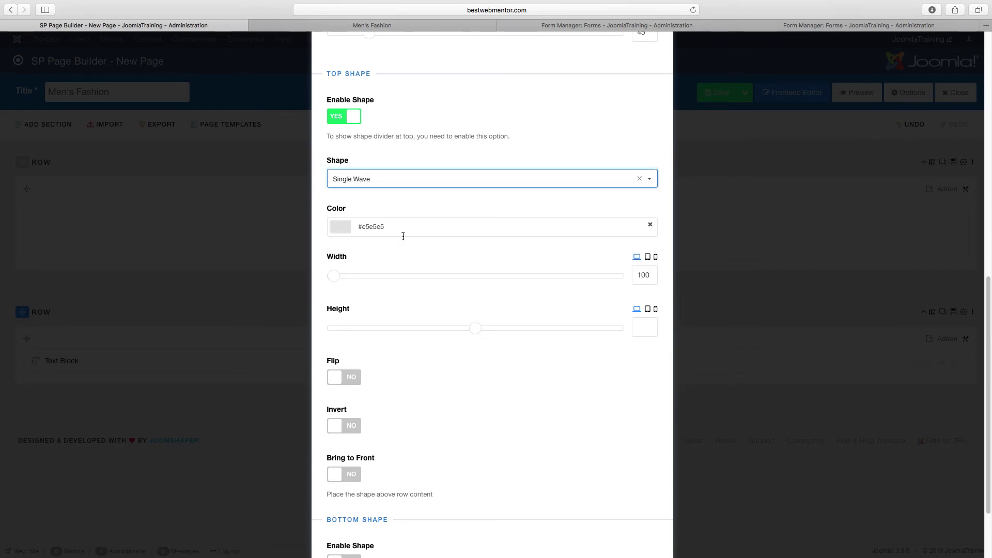
pyautogui.scroll(-3, 390, 368)
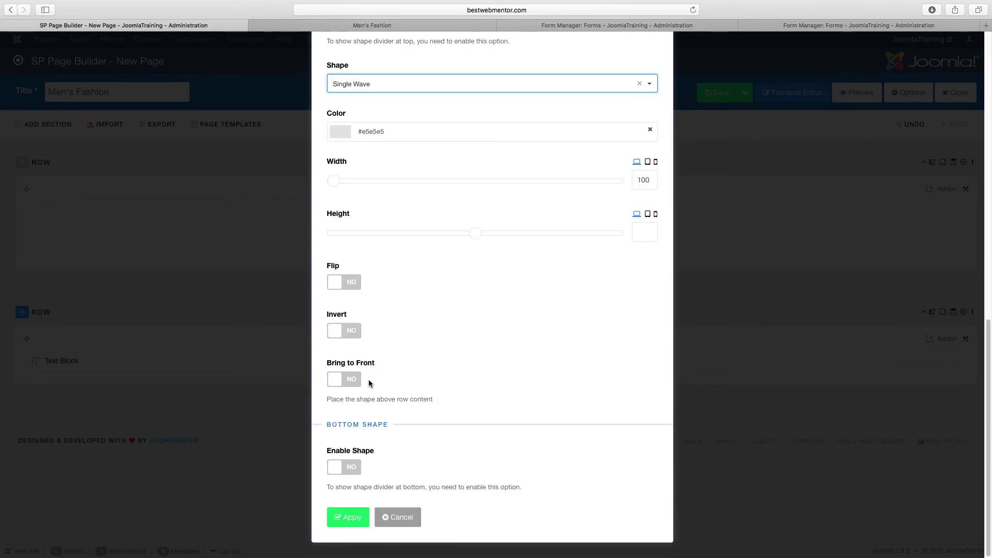
# - Enable the row's bottom shape as Single Wave and apply the row options
pyautogui.click(355, 466)
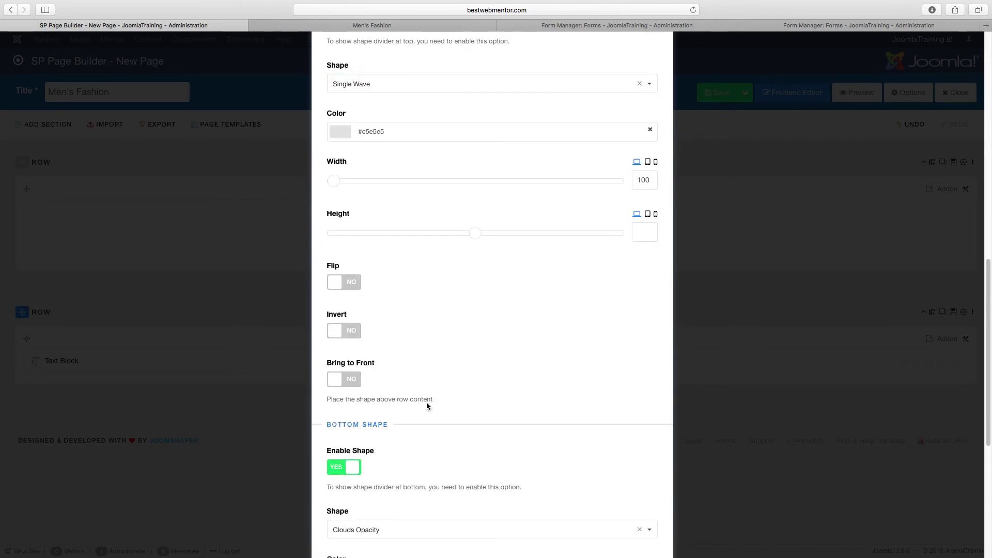
pyautogui.scroll(-10, 426, 402)
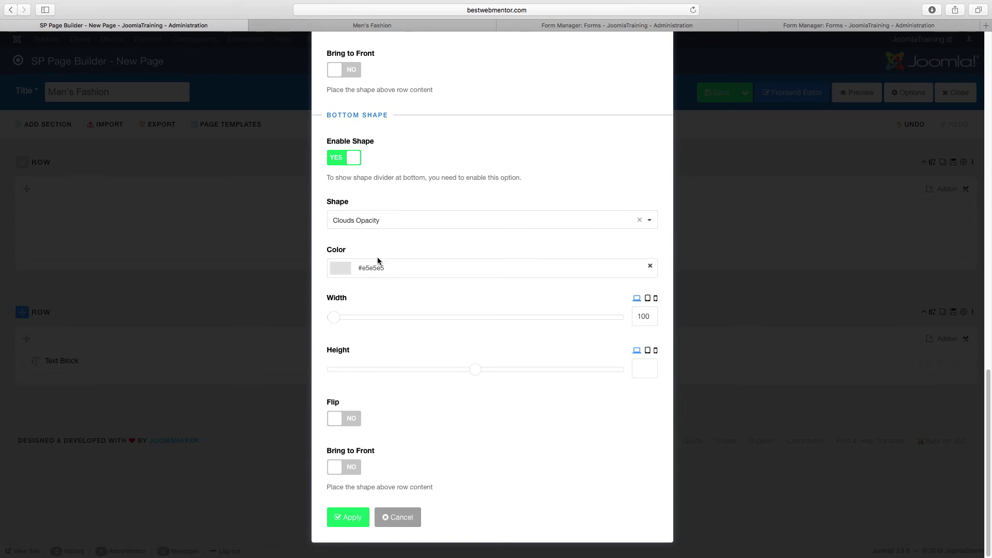
pyautogui.click(386, 219)
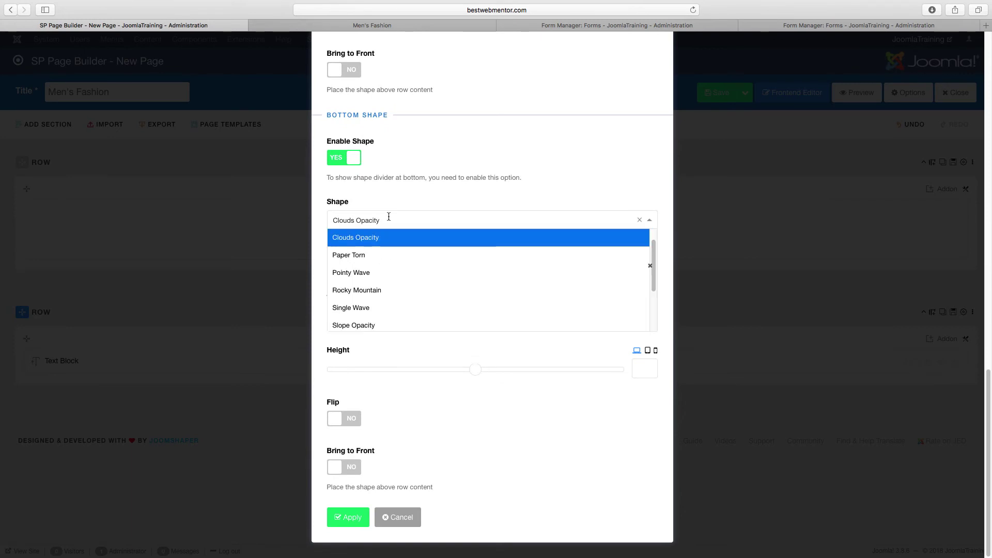
pyautogui.click(379, 308)
pyautogui.scroll(-2, 413, 354)
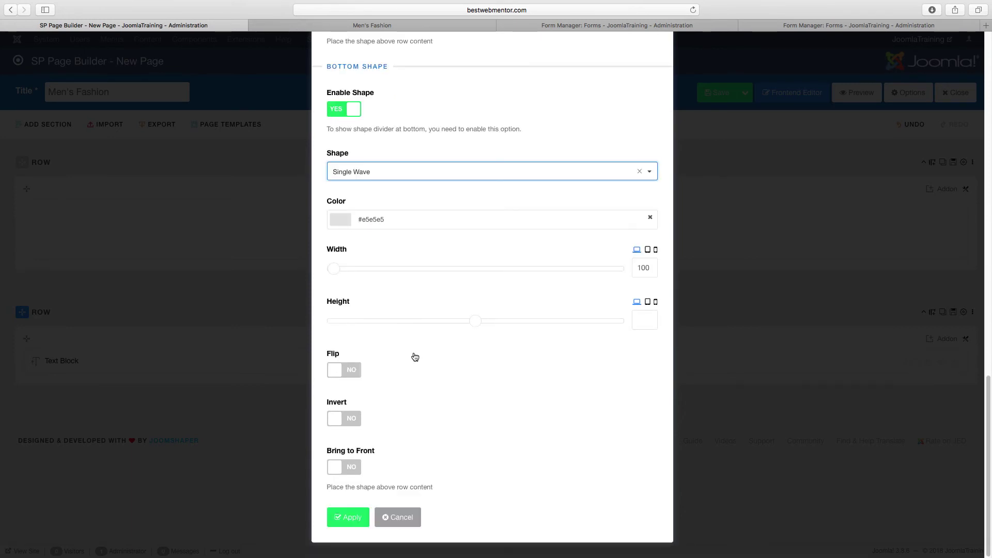
pyautogui.click(356, 516)
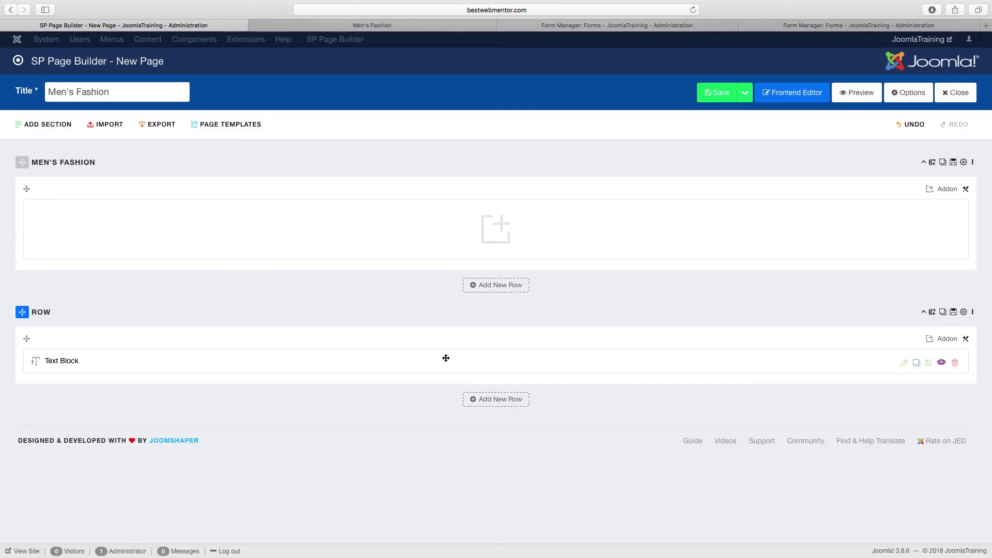
# - Save the page and preview it, examining the new title banner, the product choices and the form fields
pyautogui.click(714, 94)
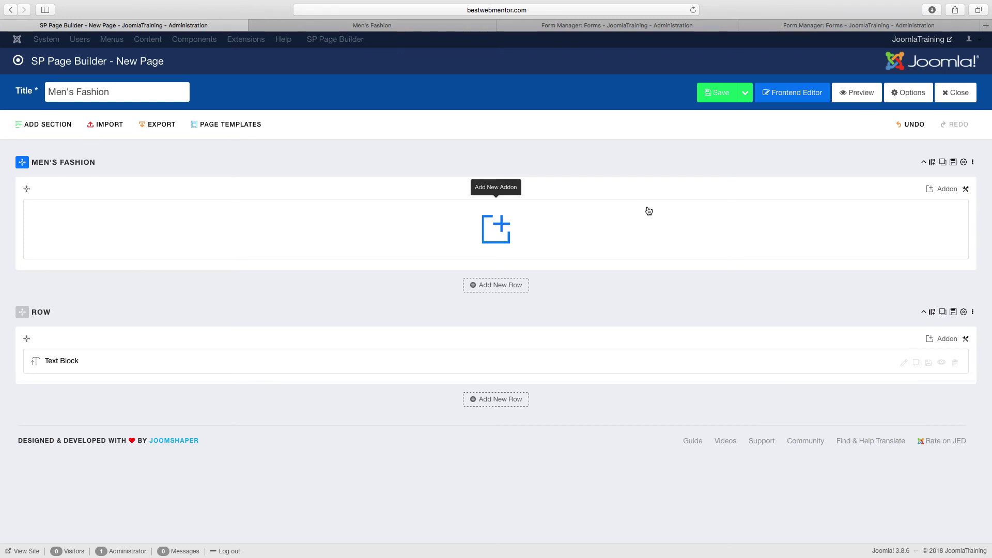
pyautogui.click(859, 94)
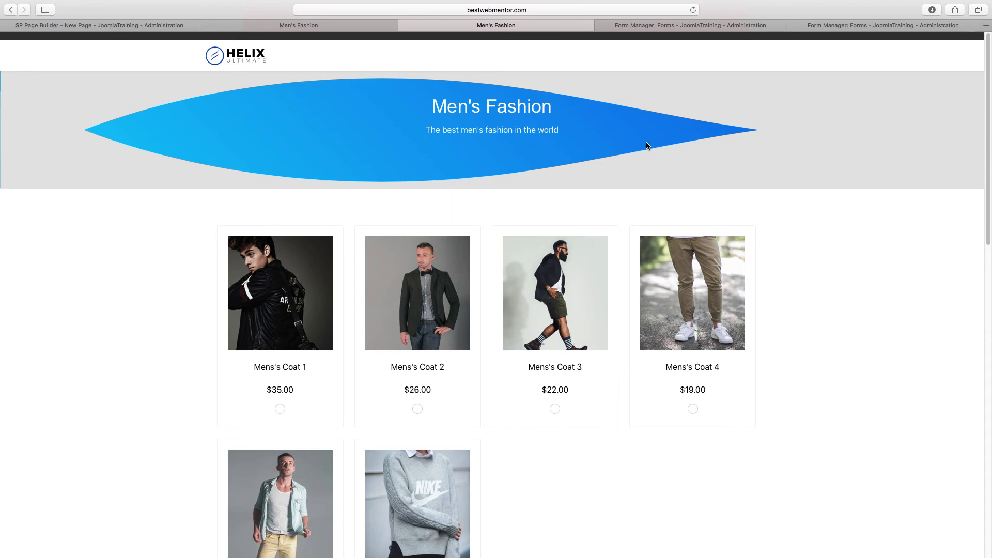
pyautogui.scroll(-3, 564, 126)
pyautogui.scroll(3, 586, 133)
pyautogui.scroll(-5, 415, 238)
pyautogui.scroll(-3, 298, 307)
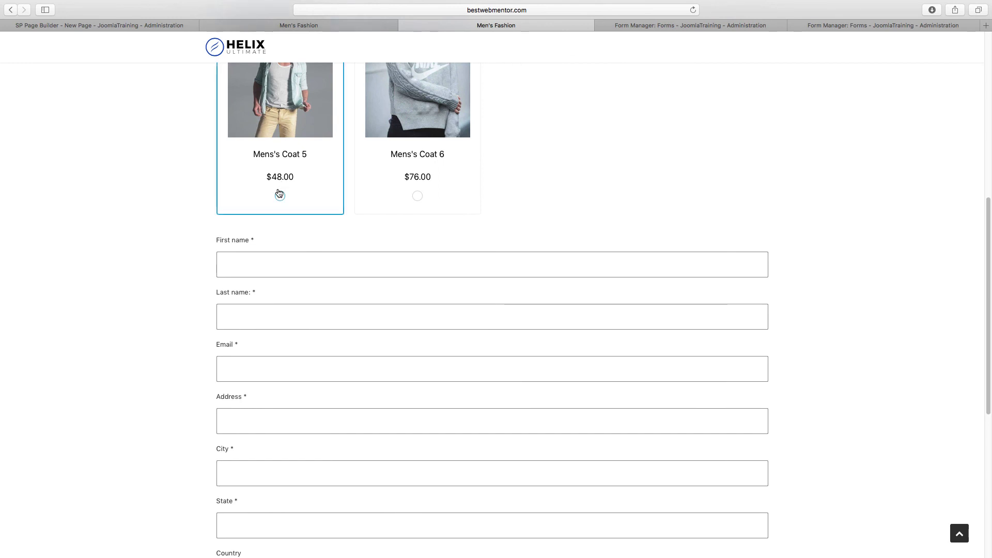
pyautogui.scroll(8, 423, 199)
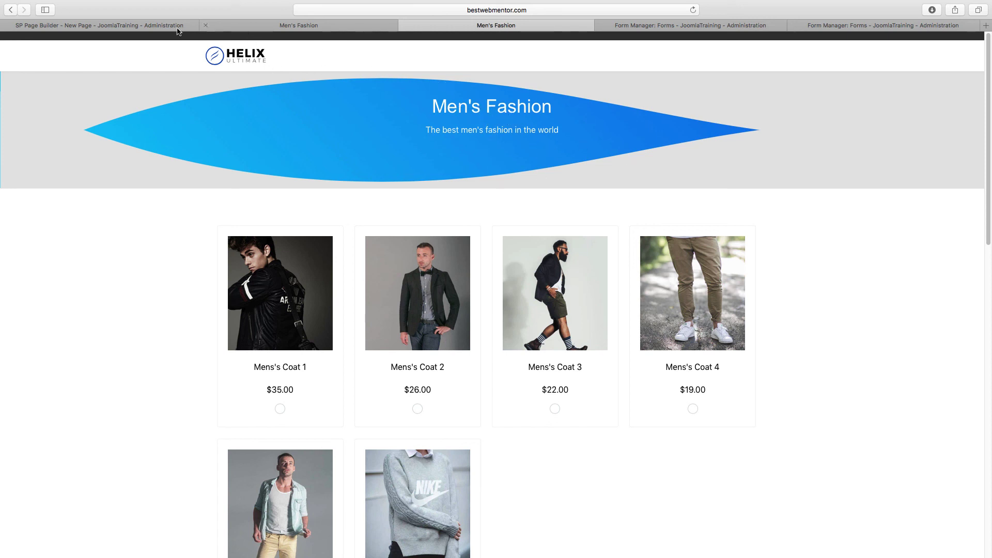
# - Back in the page editor, reopen the Men's Fashion row's options and set the title font size to 45
pyautogui.click(125, 26)
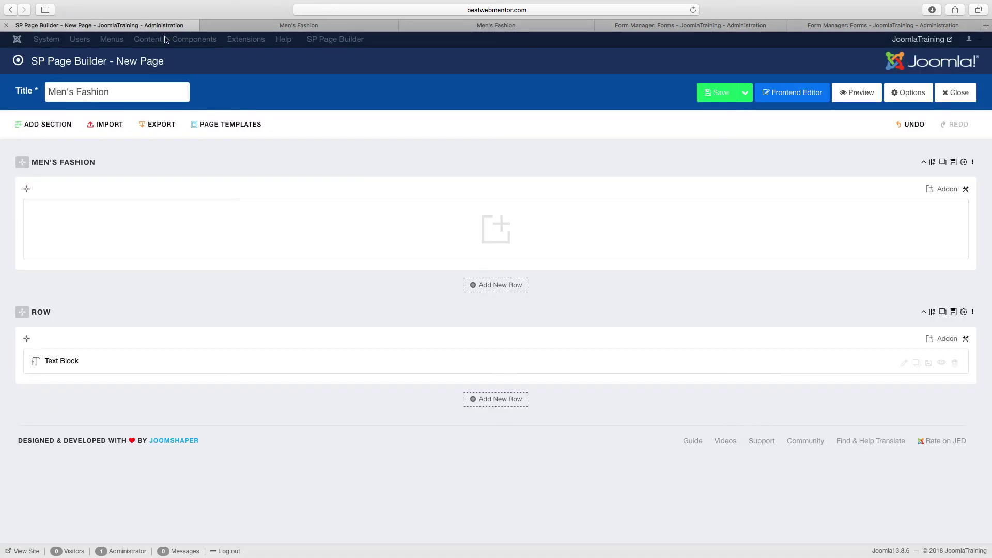
pyautogui.click(963, 164)
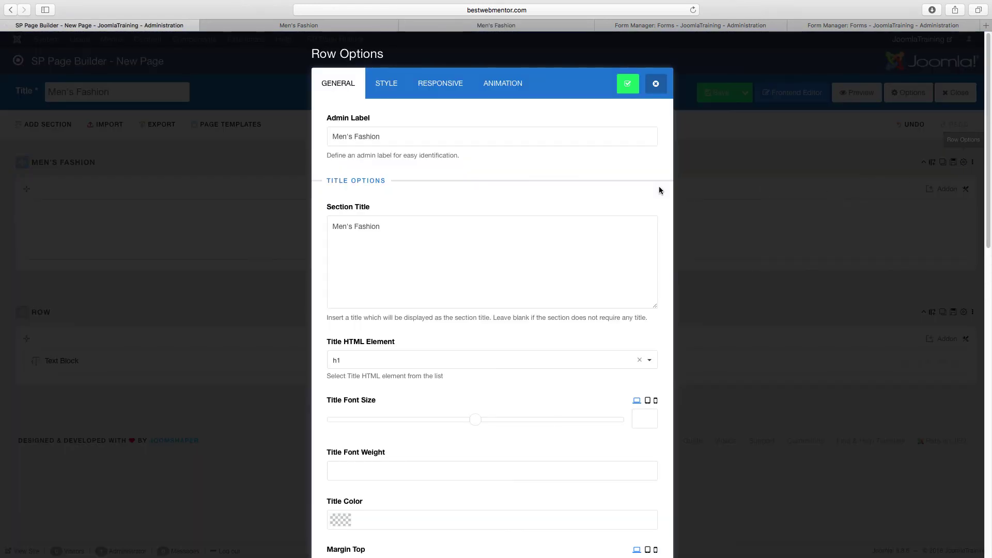
pyautogui.scroll(-3, 427, 248)
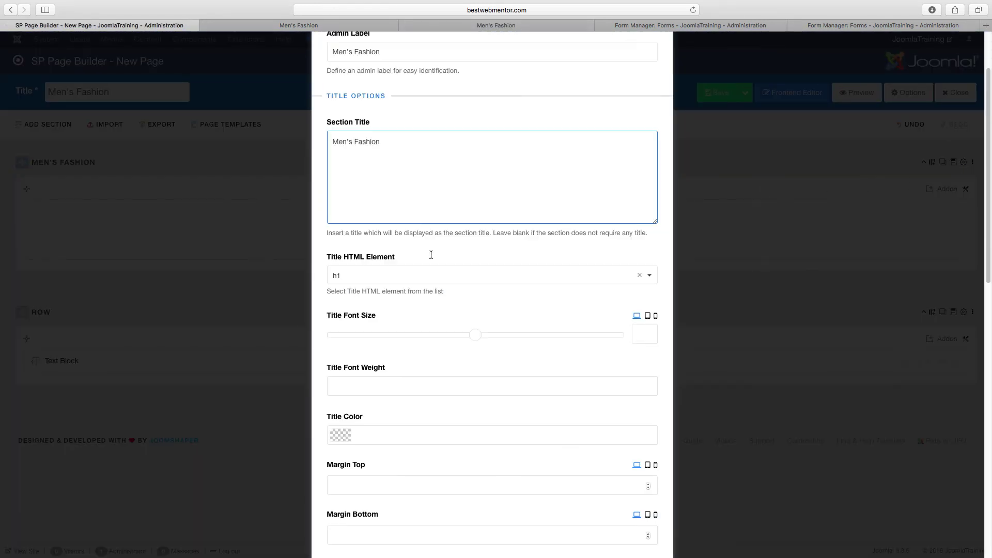
pyautogui.click(647, 334)
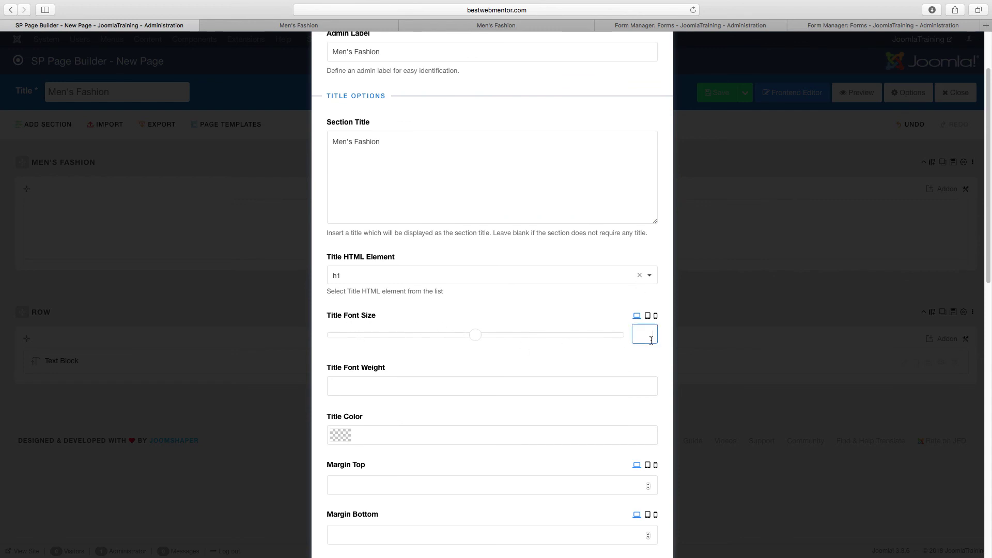
pyautogui.write('45')
pyautogui.click(589, 305)
# - Close the outdated Men's Fashion page without the banner and return to the row options in the page editor
pyautogui.click(359, 20)
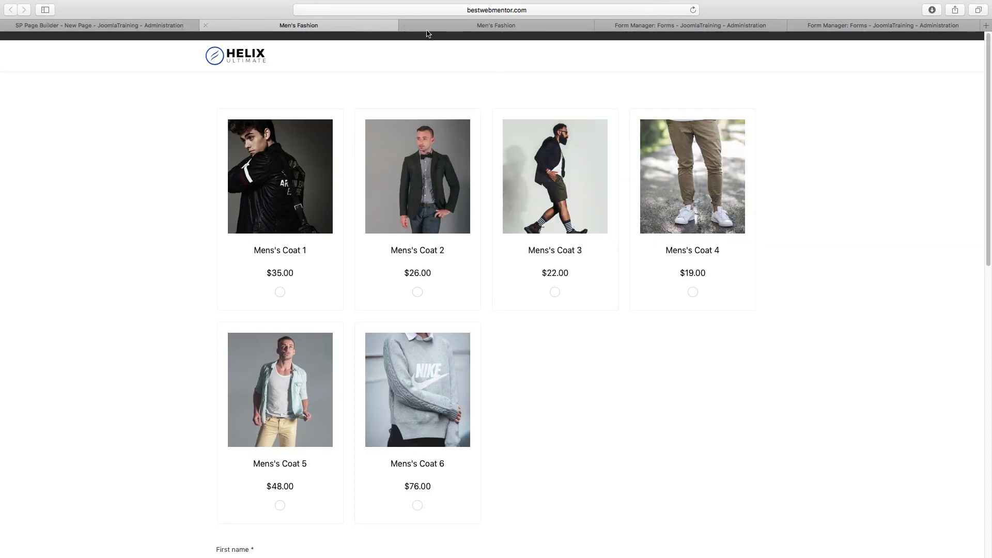
pyautogui.click(205, 25)
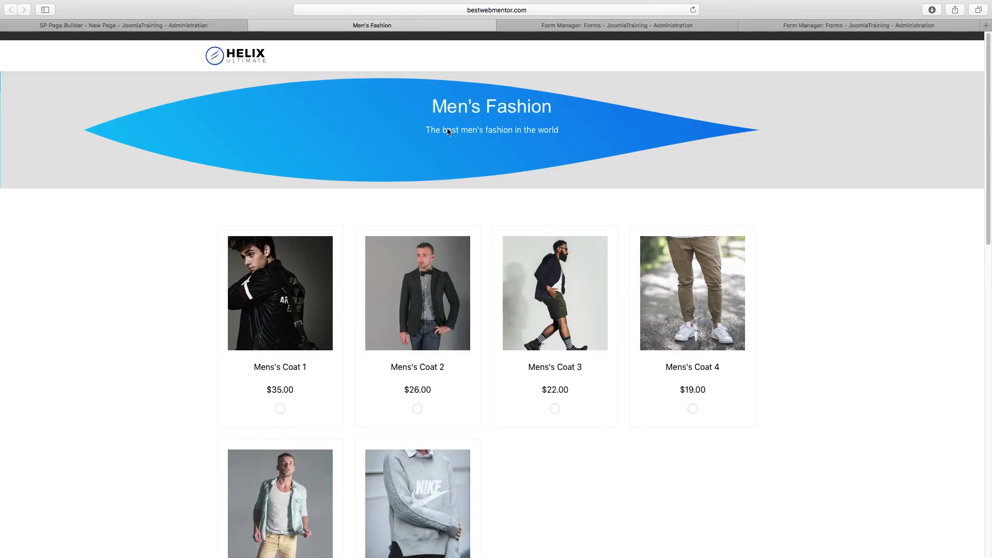
pyautogui.click(152, 25)
# - Set the row's subtitle font size to 20
pyautogui.scroll(-5, 601, 412)
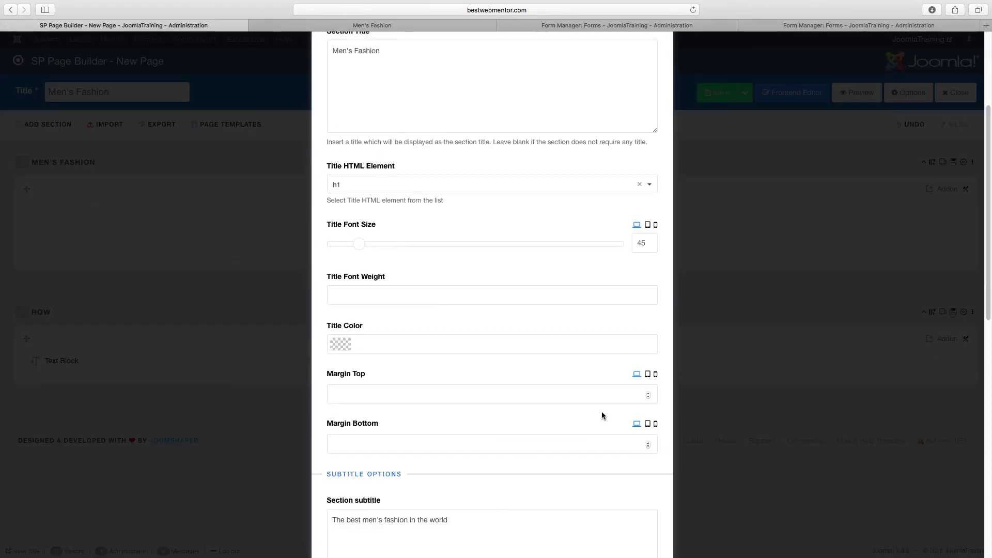
pyautogui.scroll(-5, 613, 386)
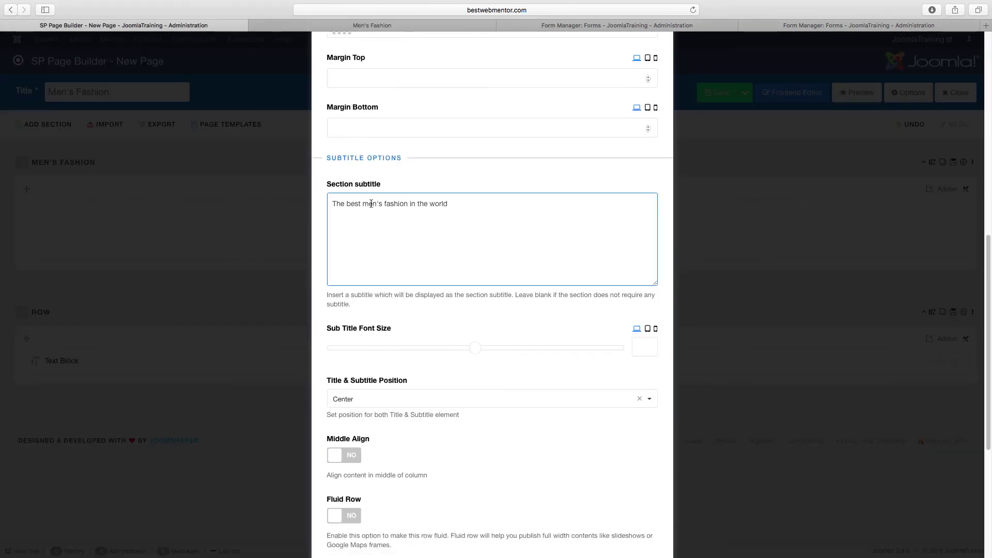
pyautogui.write('20')
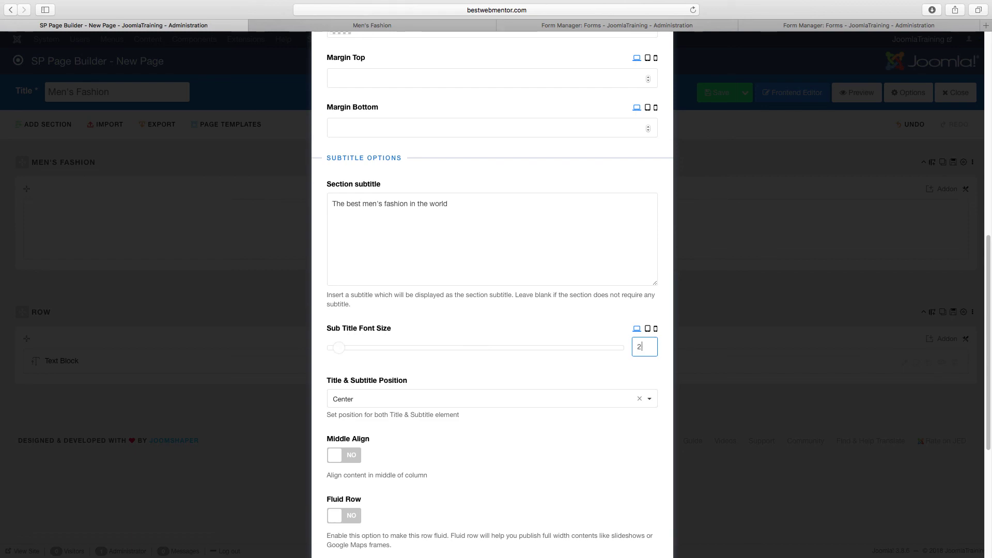